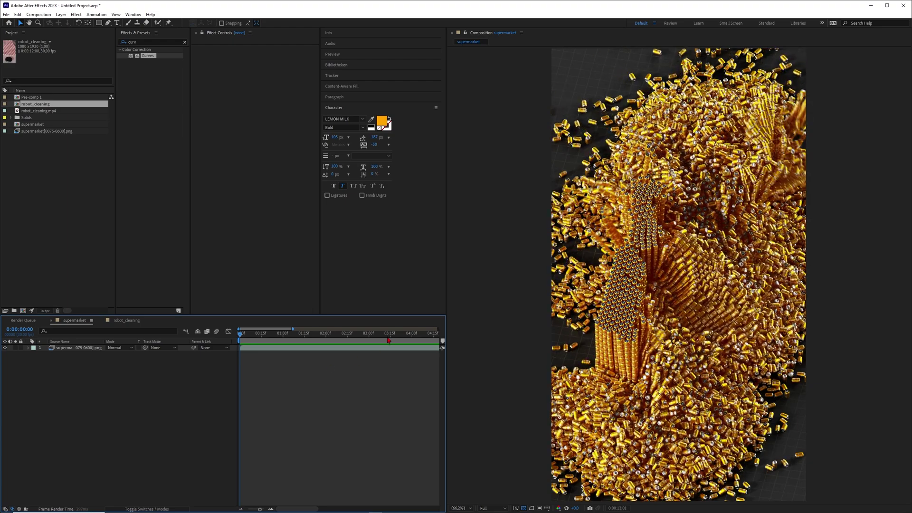
# Preview the supermarket animation at 10 seconds, and play the robot_cleaning composition from its start and from about 2 seconds.
pyautogui.moveTo(260, 509); pyautogui.dragTo(248, 509)
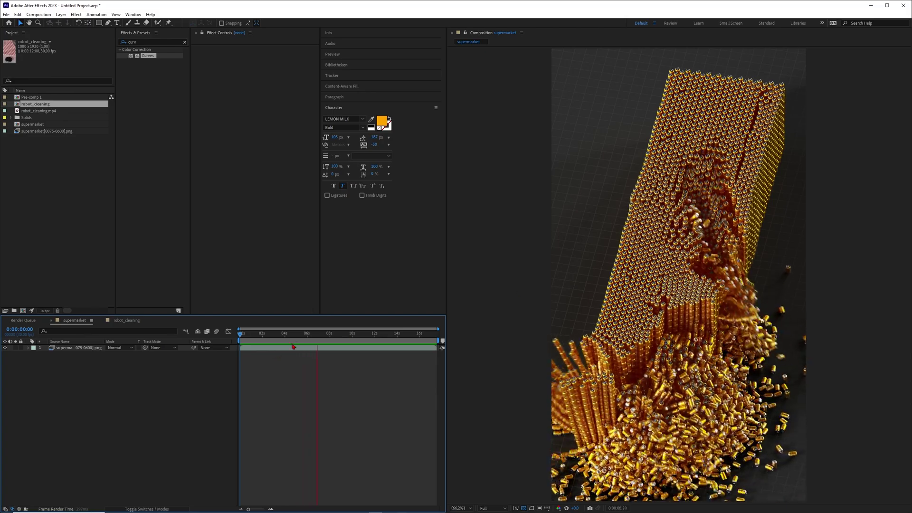
pyautogui.moveTo(294, 335); pyautogui.dragTo(352, 345)
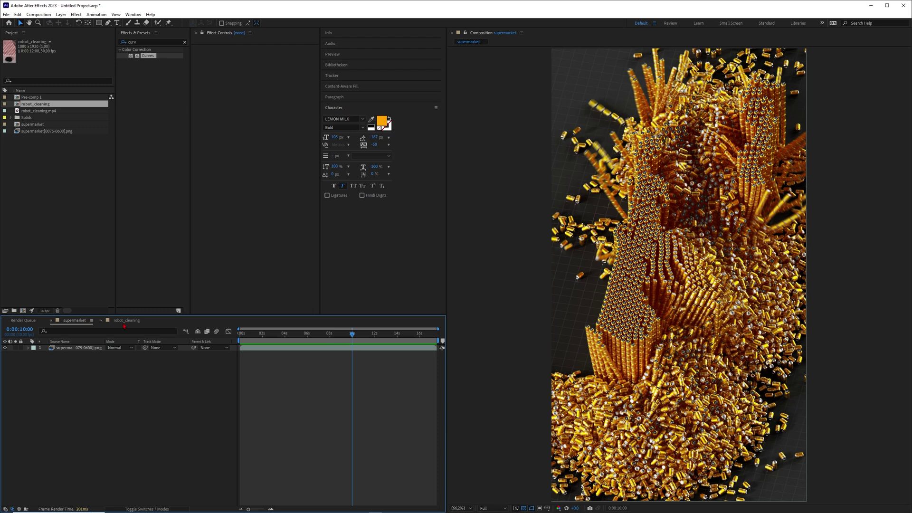
pyautogui.click(127, 321)
pyautogui.press('Home')
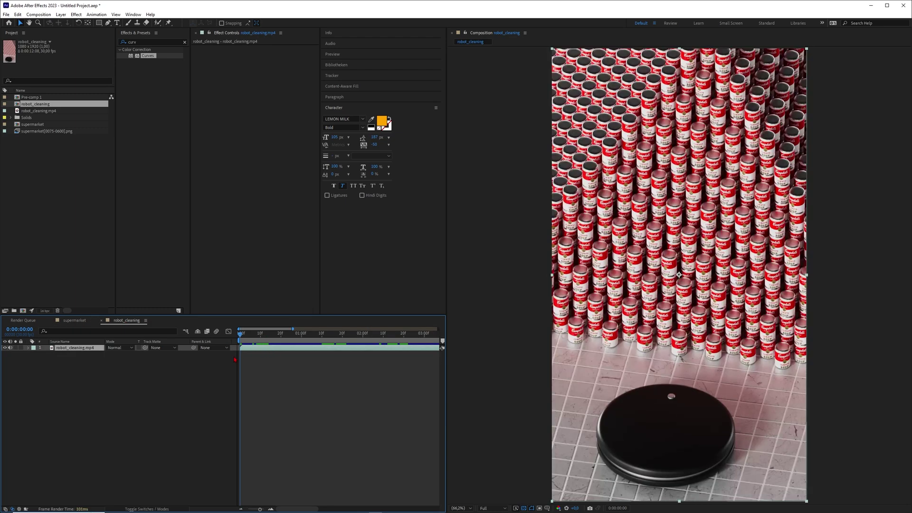
pyautogui.press('space')
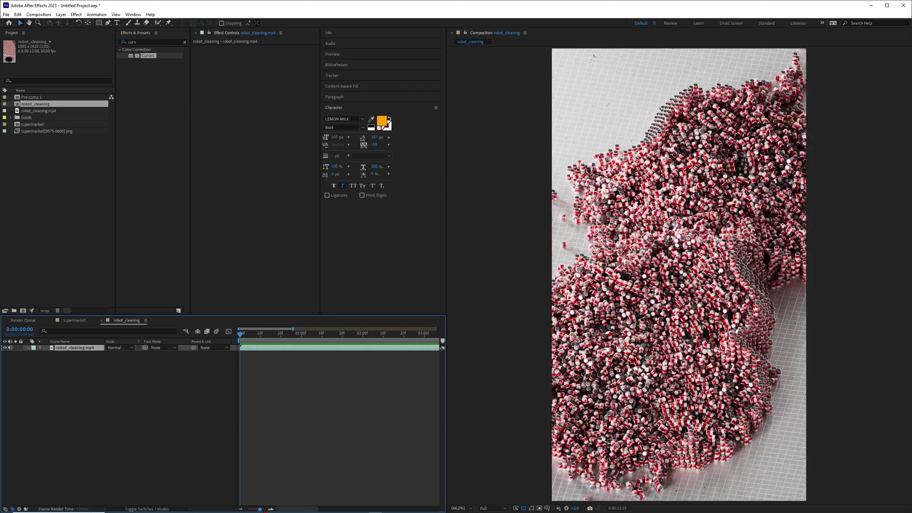
pyautogui.click(248, 505)
pyautogui.click(274, 334)
pyautogui.moveTo(275, 335)
pyautogui.mouseDown()
pyautogui.moveTo(367, 333)
pyautogui.moveTo(342, 334)
pyautogui.moveTo(357, 335)
pyautogui.moveTo(355, 358)
pyautogui.moveTo(435, 358)
pyautogui.moveTo(277, 358)
pyautogui.moveTo(274, 337)
pyautogui.mouseUp()
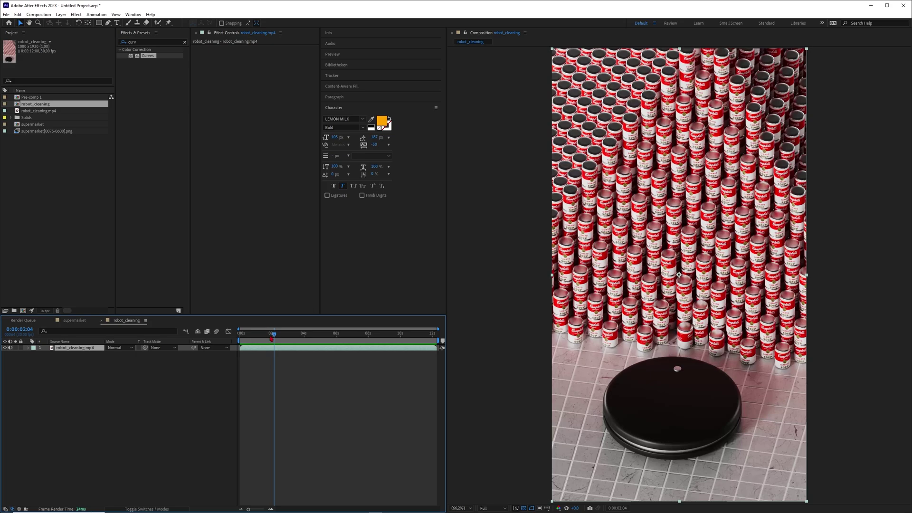
pyautogui.press('space')
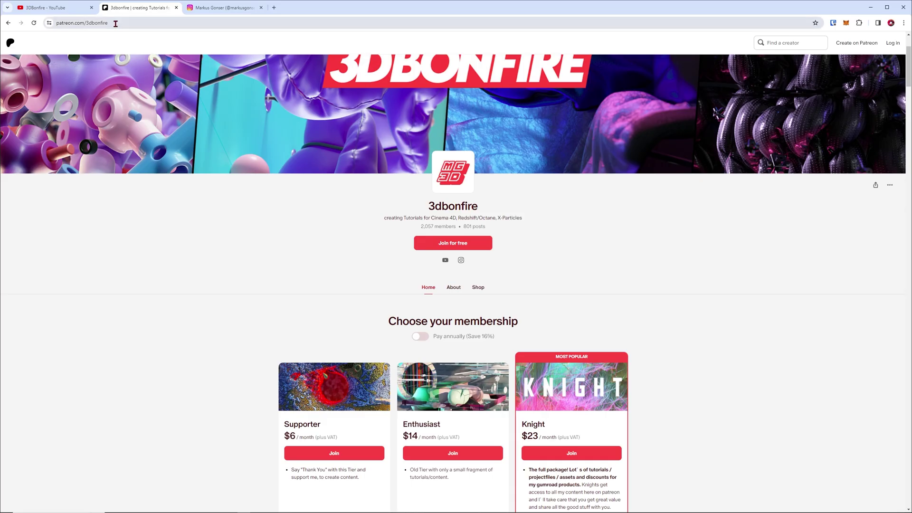
# Look over the 3dbonfire Patreon page and its membership tiers in the browser.
pyautogui.click(116, 24)
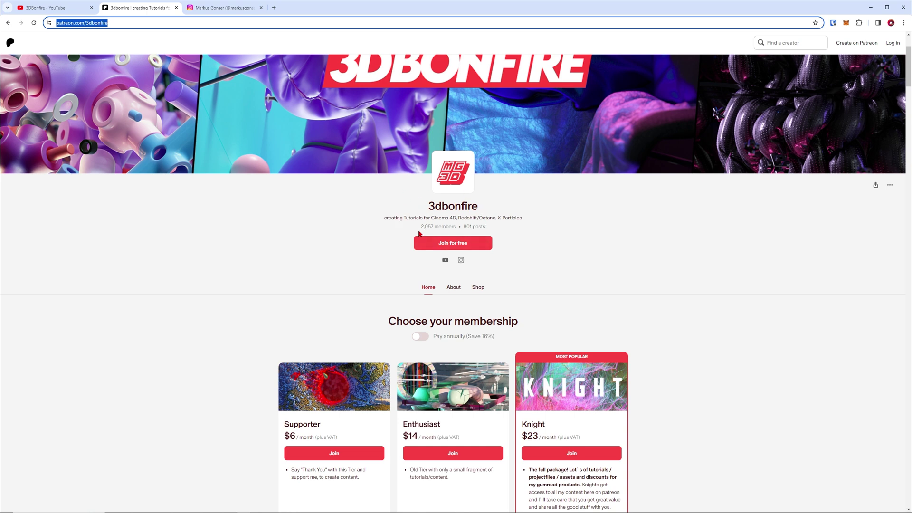
pyautogui.click(557, 313)
pyautogui.scroll(2, 559, 262)
pyautogui.scroll(-2, 503, 290)
pyautogui.scroll(-3, 460, 309)
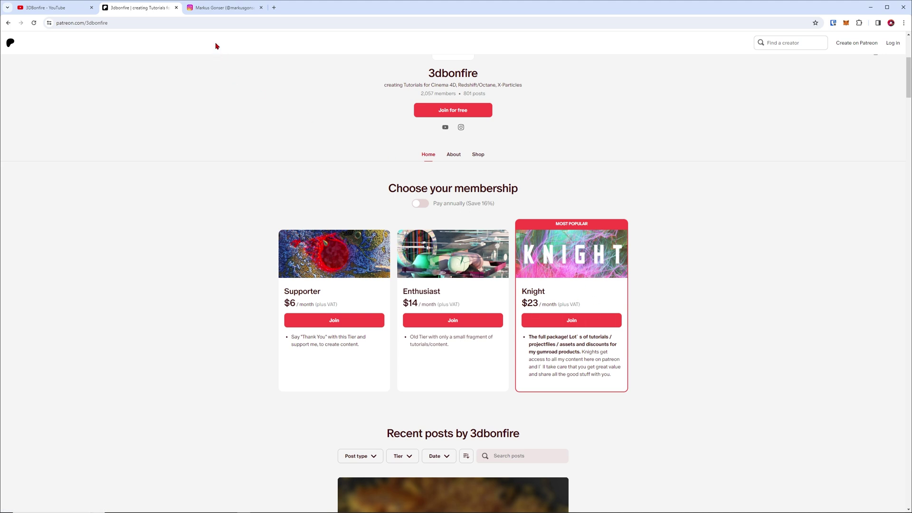
# Browse the post grid on the open Instagram profile and bring up the 3DBonfire YouTube page.
pyautogui.click(212, 8)
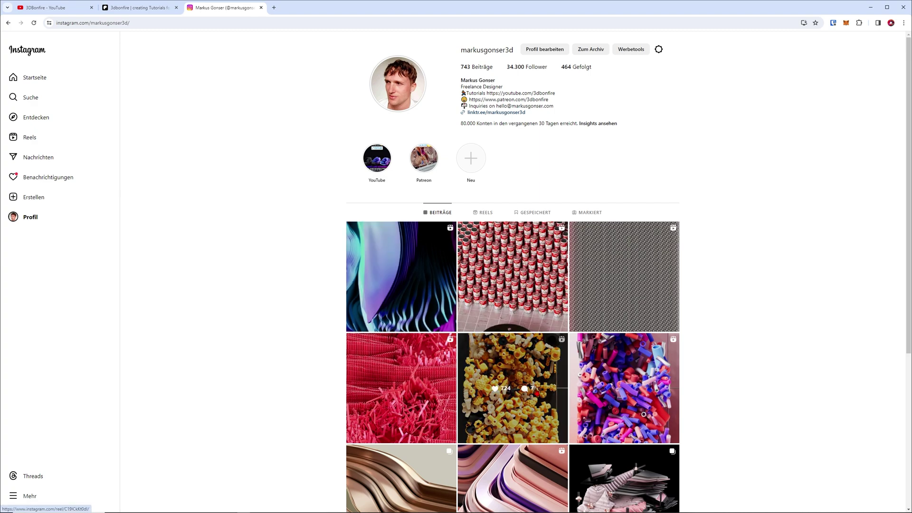
pyautogui.scroll(-3, 537, 393)
pyautogui.scroll(2, 557, 284)
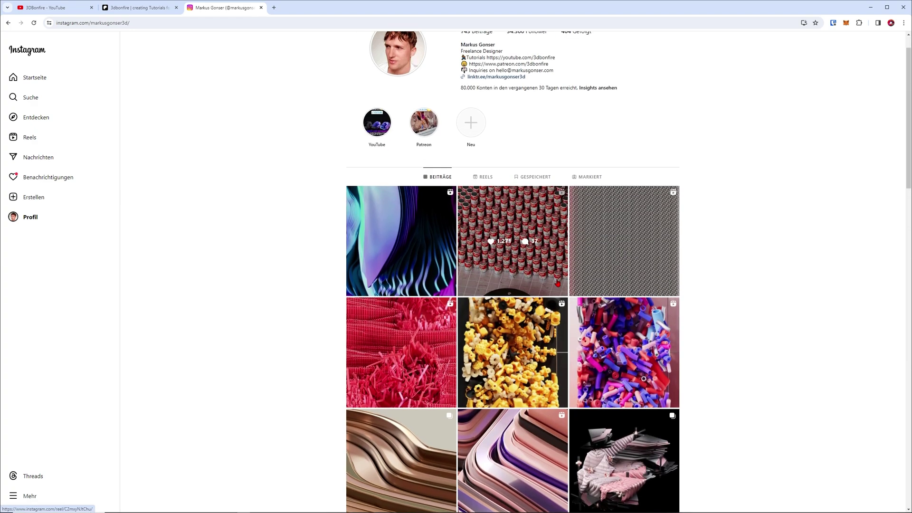
pyautogui.click(76, 8)
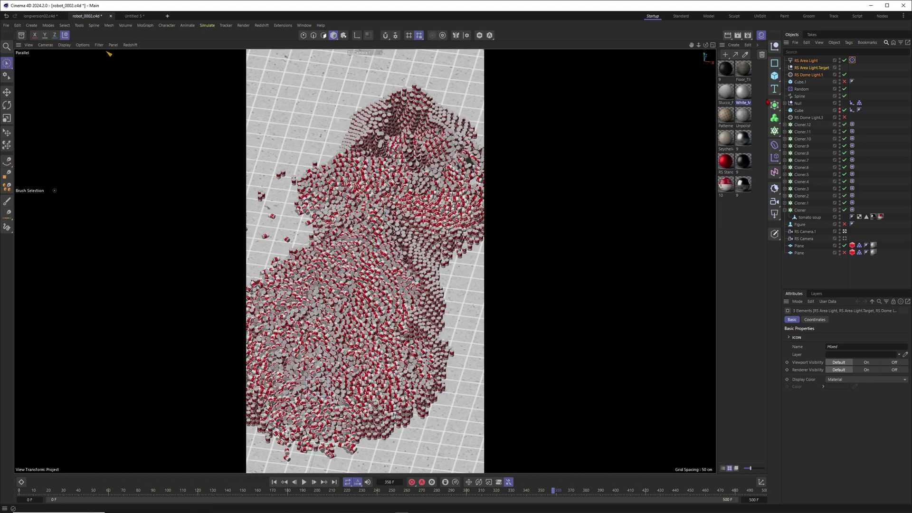
# Switch to the empty Untitled 5 scene in Cinema 4D, add a plane, and show its polygon lines in the viewport.
pyautogui.click(140, 17)
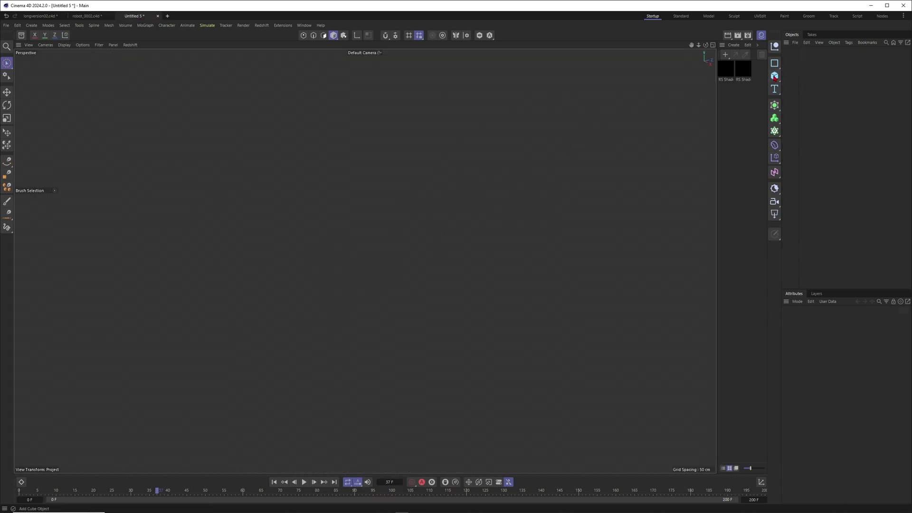
pyautogui.moveTo(775, 78); pyautogui.dragTo(803, 105)
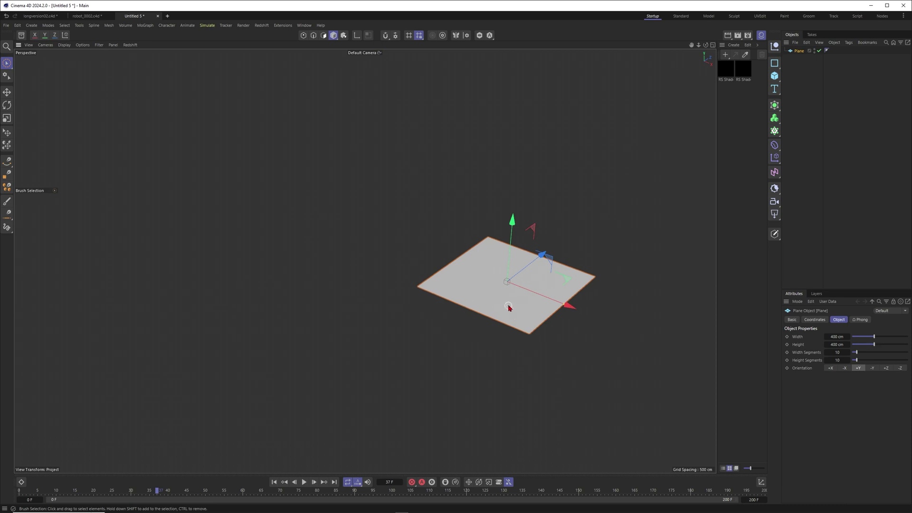
pyautogui.press('n')
pyautogui.press('b')
pyautogui.keyDown('alt'); pyautogui.moveTo(498, 284); pyautogui.dragTo(381, 279, button='middle'); pyautogui.keyUp('alt')
pyautogui.scroll(2, 380, 279)
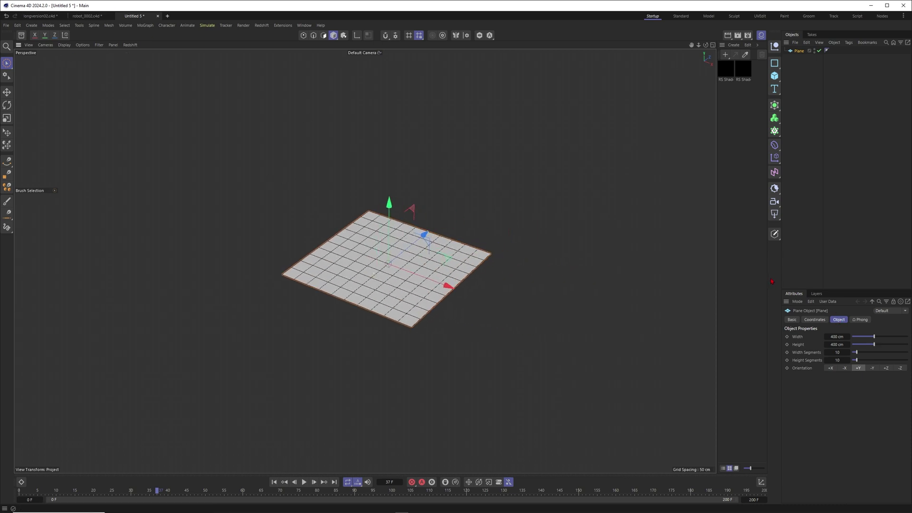
# Set the plane's width and height to 800 cm and its width and height segments to 100.
pyautogui.doubleClick(837, 336)
pyautogui.write('800')
pyautogui.press('Tab')
pyautogui.write('800')
pyautogui.press('Tab')
pyautogui.write('100')
pyautogui.press('Tab')
pyautogui.write('100')
pyautogui.press('Return')
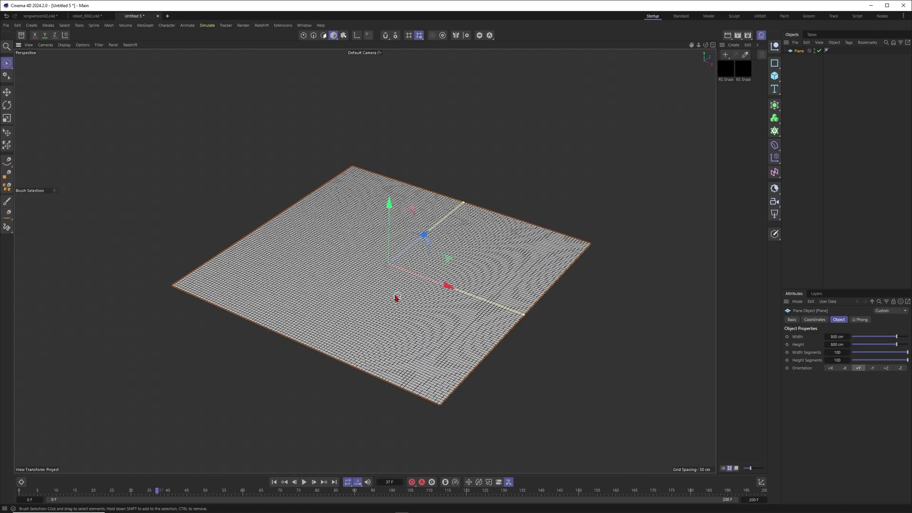
# Lengthen the plane to a height of 1600 cm and set its height segments to 200.
pyautogui.scroll(5, 381, 274)
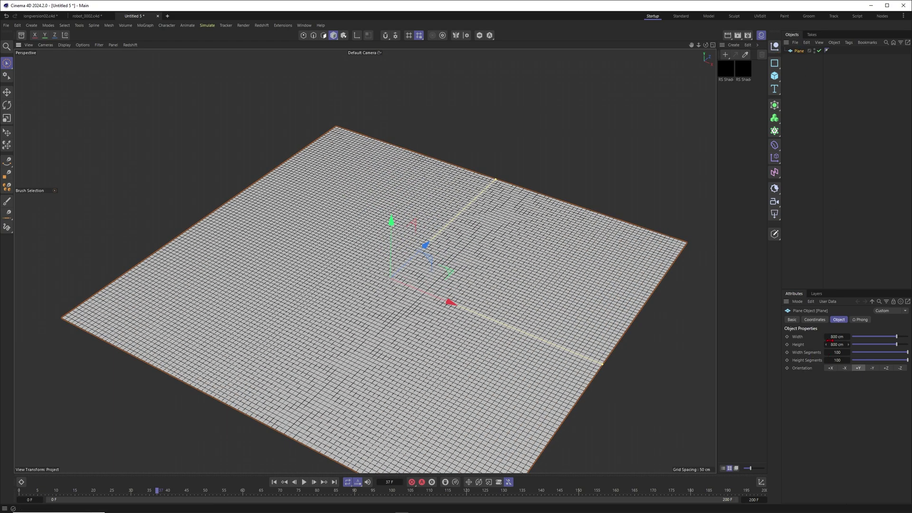
pyautogui.keyDown('alt'); pyautogui.moveTo(375, 316); pyautogui.dragTo(417, 291, button='middle'); pyautogui.keyUp('alt')
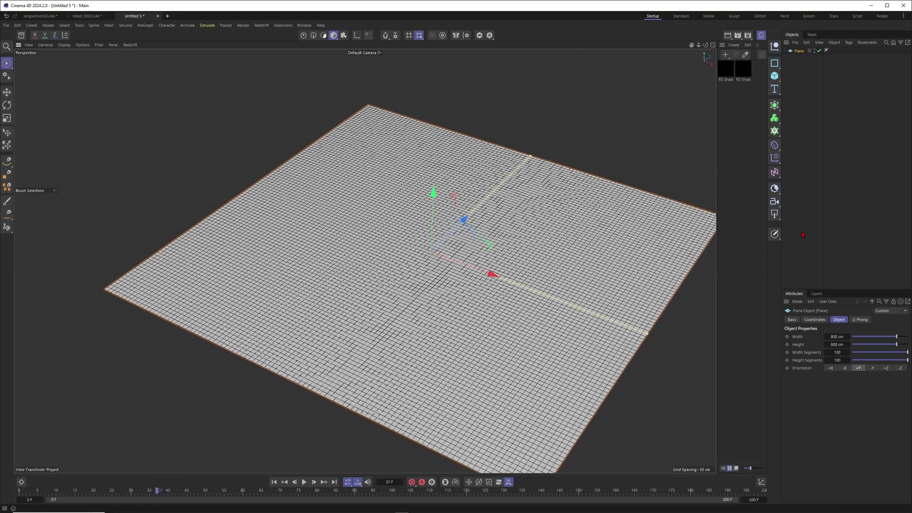
pyautogui.moveTo(532, 157); pyautogui.dragTo(598, 93)
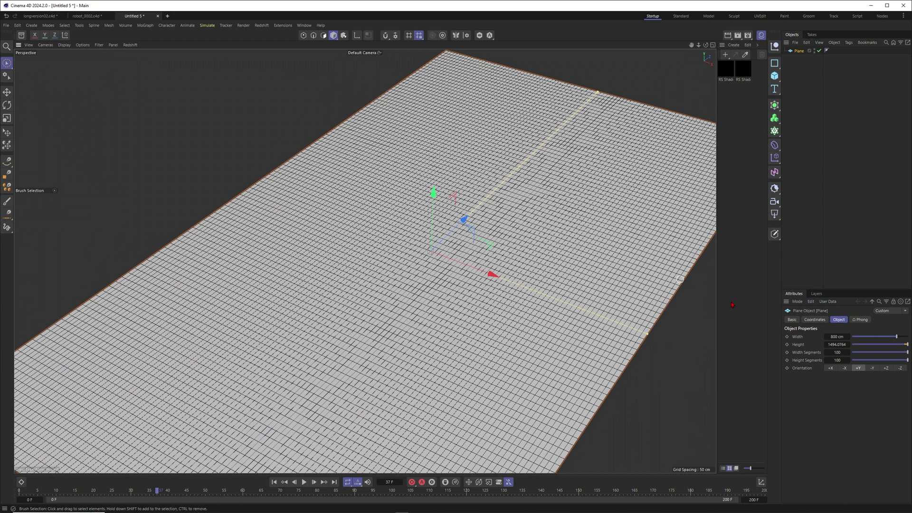
pyautogui.click(837, 361)
pyautogui.write('200')
pyautogui.press('Return')
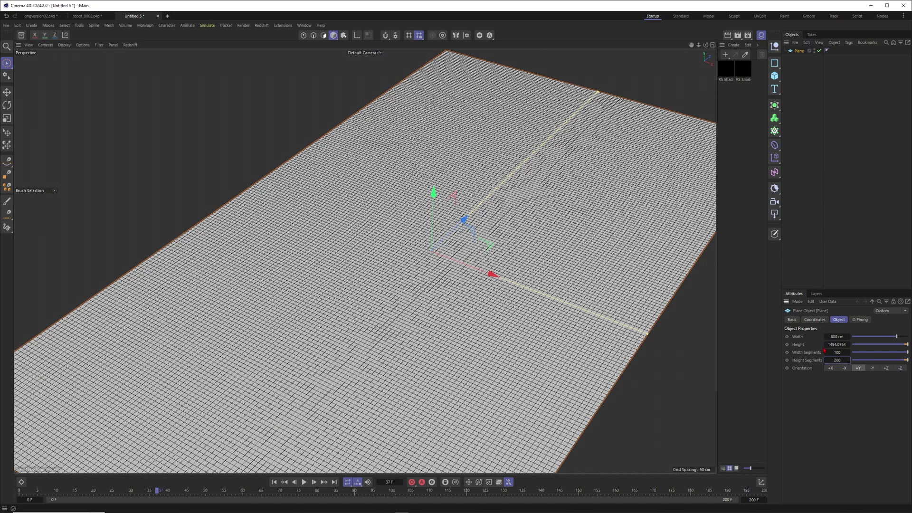
pyautogui.hotkey('shift', 'Tab')
pyautogui.write('1')
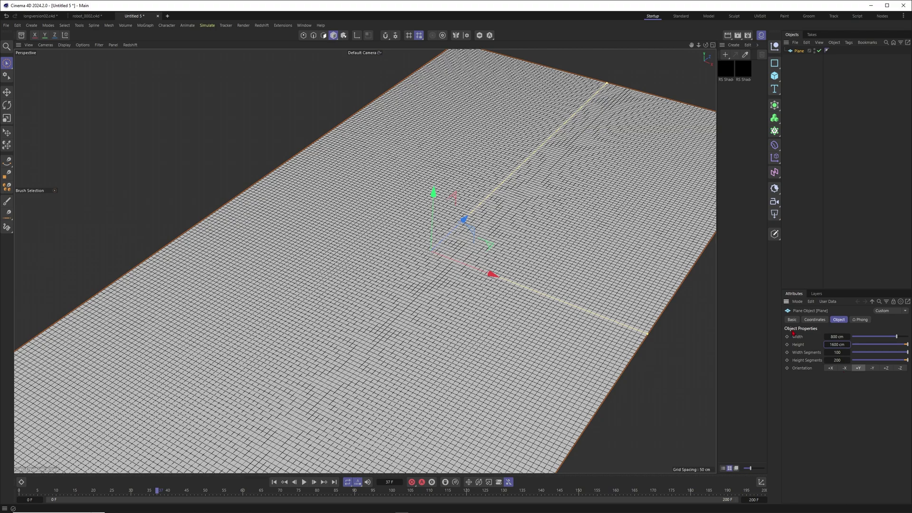
pyautogui.click(837, 224)
pyautogui.moveTo(496, 274)
pyautogui.keyDown('alt'); pyautogui.mouseDown()
pyautogui.moveTo(506, 275)
pyautogui.moveTo(493, 270)
pyautogui.mouseUp(); pyautogui.keyUp('alt')
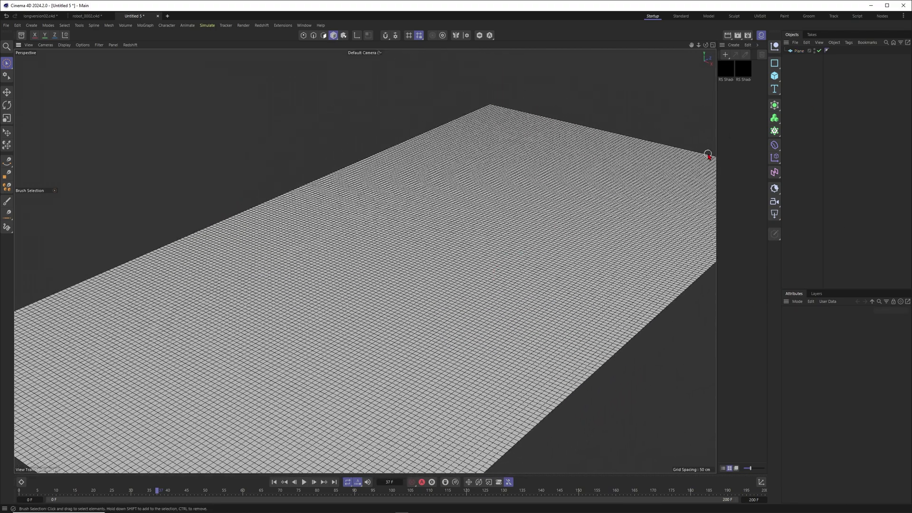
# Add a cube on the plane and size it 30 cm in X, 10 cm in Y and 30 cm in Z.
pyautogui.moveTo(775, 76); pyautogui.dragTo(818, 95)
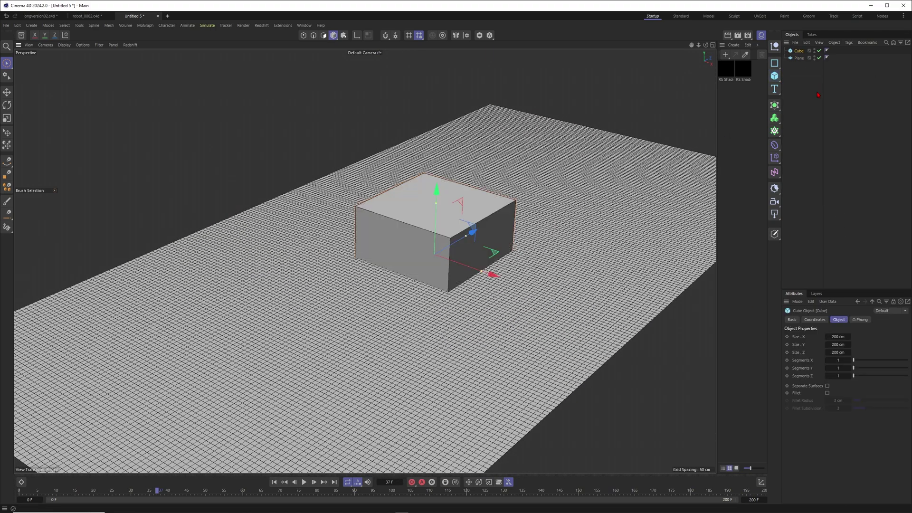
pyautogui.keyDown('alt'); pyautogui.moveTo(282, 261); pyautogui.dragTo(367, 261, button='middle'); pyautogui.keyUp('alt')
pyautogui.keyDown('alt'); pyautogui.moveTo(532, 237); pyautogui.dragTo(513, 222); pyautogui.keyUp('alt')
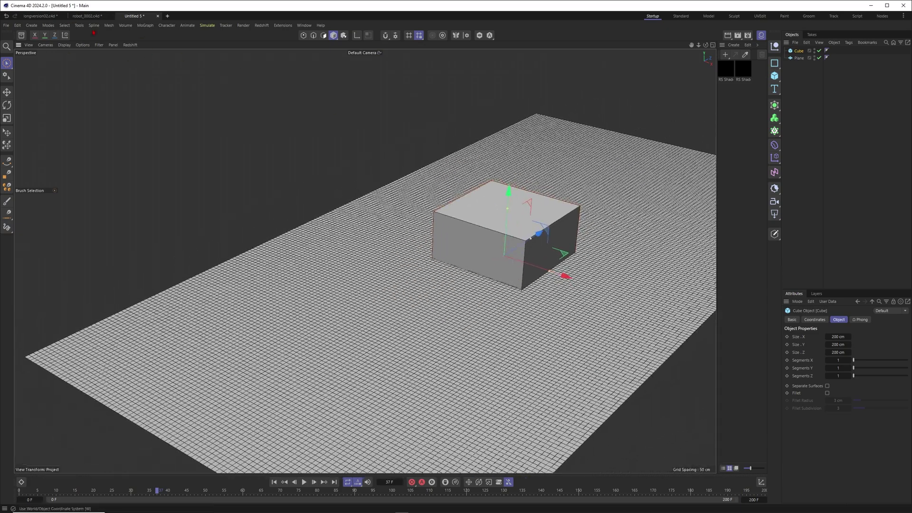
pyautogui.keyDown('alt'); pyautogui.moveTo(500, 257); pyautogui.dragTo(476, 255, button='middle'); pyautogui.keyUp('alt')
pyautogui.keyDown('alt'); pyautogui.moveTo(476, 255); pyautogui.dragTo(665, 258, button='right'); pyautogui.keyUp('alt')
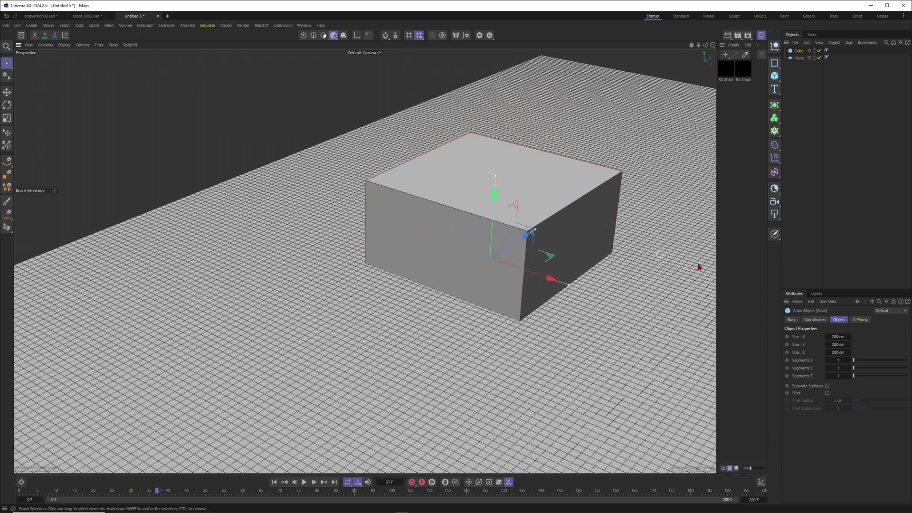
pyautogui.doubleClick(839, 337)
pyautogui.write('30')
pyautogui.press('Tab')
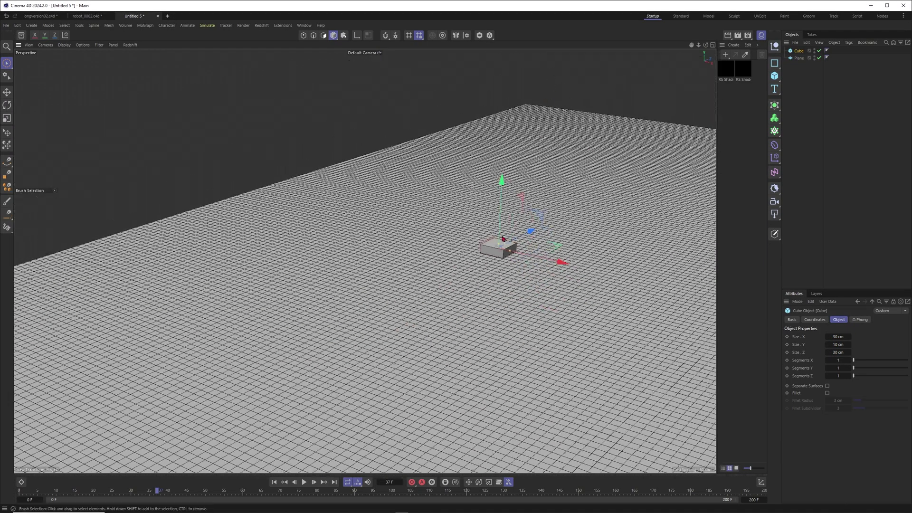
pyautogui.keyDown('alt'); pyautogui.moveTo(503, 239); pyautogui.dragTo(474, 234, button='right'); pyautogui.keyUp('alt')
pyautogui.keyDown('alt'); pyautogui.moveTo(475, 234); pyautogui.dragTo(334, 319); pyautogui.keyUp('alt')
pyautogui.keyDown('alt'); pyautogui.moveTo(477, 261); pyautogui.dragTo(447, 252); pyautogui.keyUp('alt')
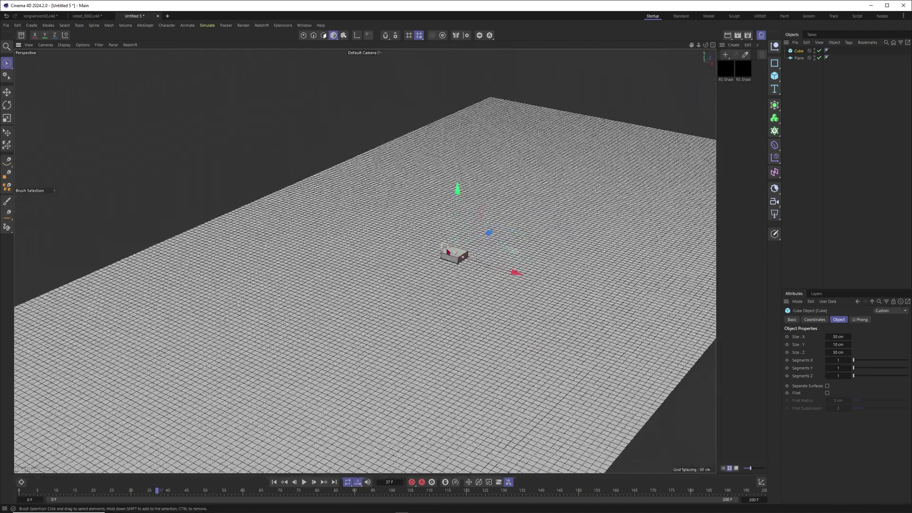
# Set the cube's X and Z segments to 10.
pyautogui.keyDown('alt'); pyautogui.moveTo(448, 252); pyautogui.dragTo(591, 215, button='right'); pyautogui.keyUp('alt')
pyautogui.keyDown('alt'); pyautogui.moveTo(534, 230); pyautogui.dragTo(569, 231, button='middle'); pyautogui.keyUp('alt')
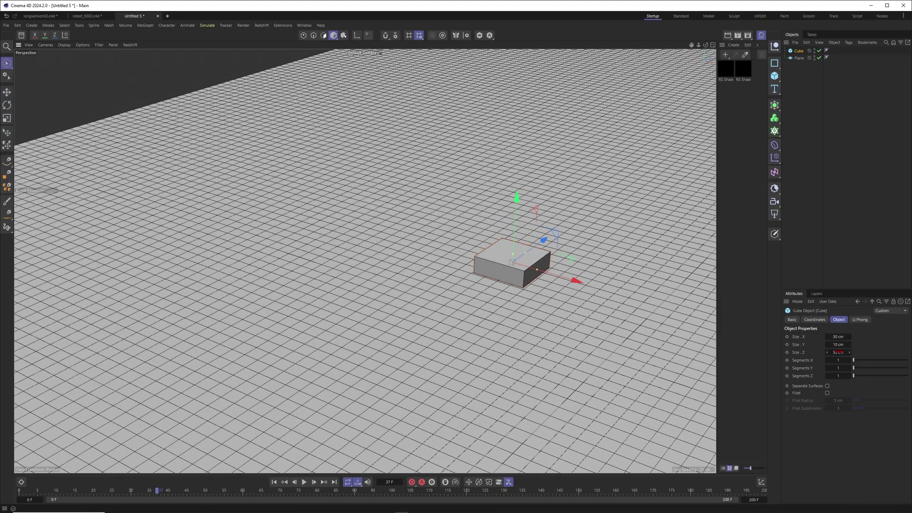
pyautogui.click(843, 361)
pyautogui.click(838, 375)
pyautogui.write('10')
pyautogui.press('Return')
pyautogui.keyDown('alt'); pyautogui.moveTo(520, 275); pyautogui.dragTo(499, 288); pyautogui.keyUp('alt')
pyautogui.keyDown('alt'); pyautogui.moveTo(499, 288); pyautogui.dragTo(651, 252, button='right'); pyautogui.keyUp('alt')
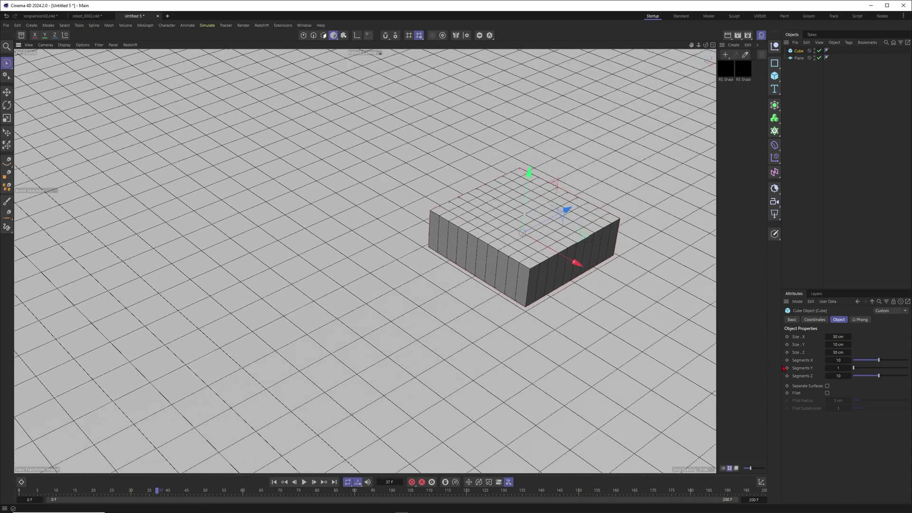
# Reduce the cube's X and Z segments to 6 and set its Y segments to 2.
pyautogui.scroll(-4, 839, 361)
pyautogui.scroll(-4, 839, 376)
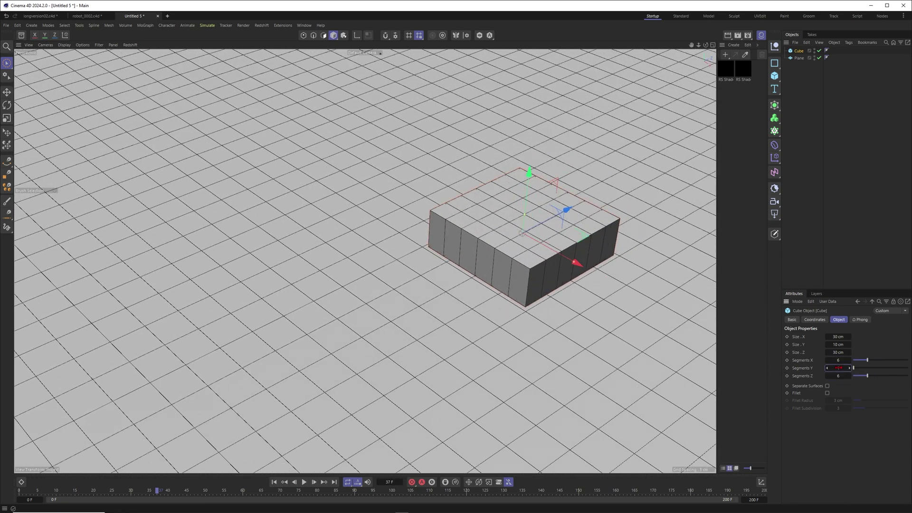
pyautogui.scroll(1, 839, 368)
pyautogui.scroll(-10, 518, 245)
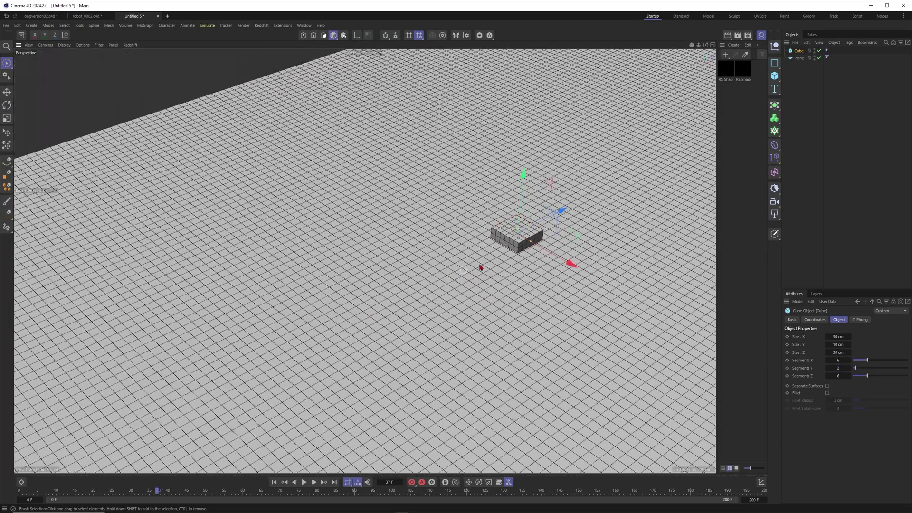
# Raise the cube's X and Z segments to 10.
pyautogui.scroll(4, 513, 247)
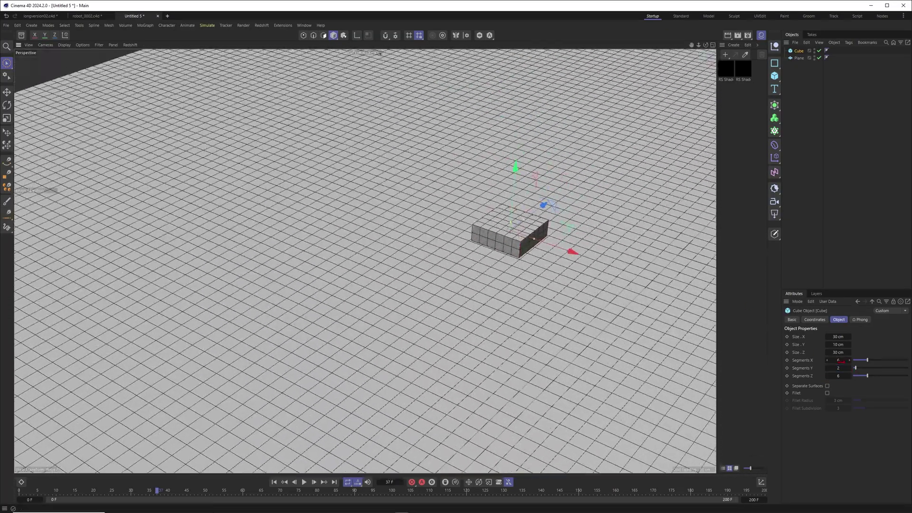
pyautogui.scroll(4, 838, 361)
pyautogui.write('10')
pyautogui.press('Return')
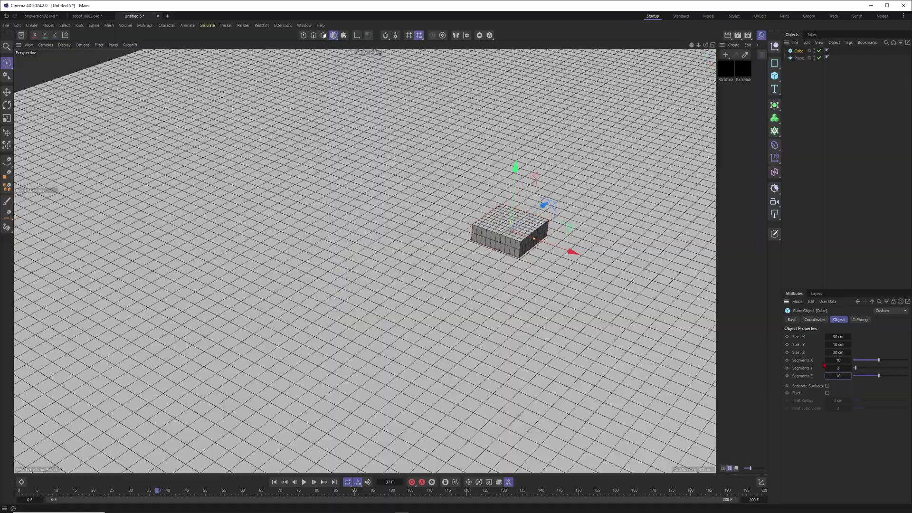
# Set the cube's Y segments to 3 and compare its subdivision with the plane's grid.
pyautogui.scroll(-4, 507, 231)
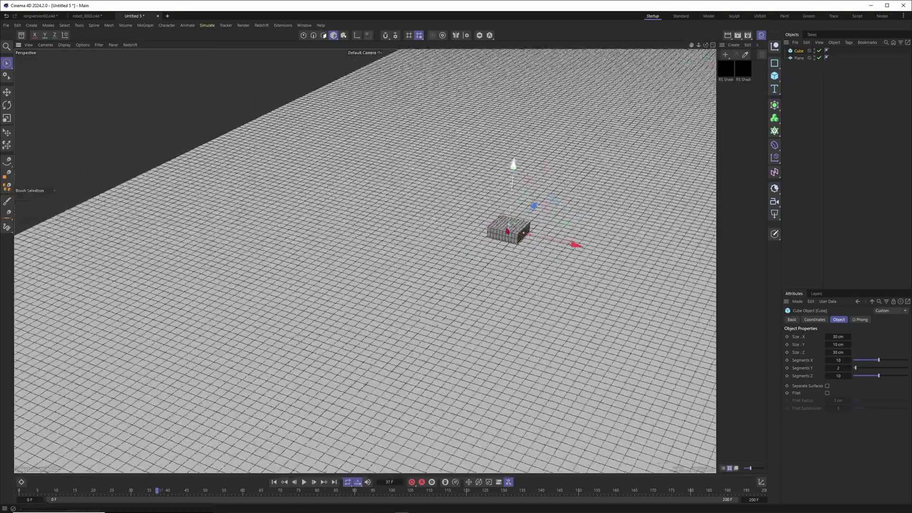
pyautogui.scroll(5, 541, 235)
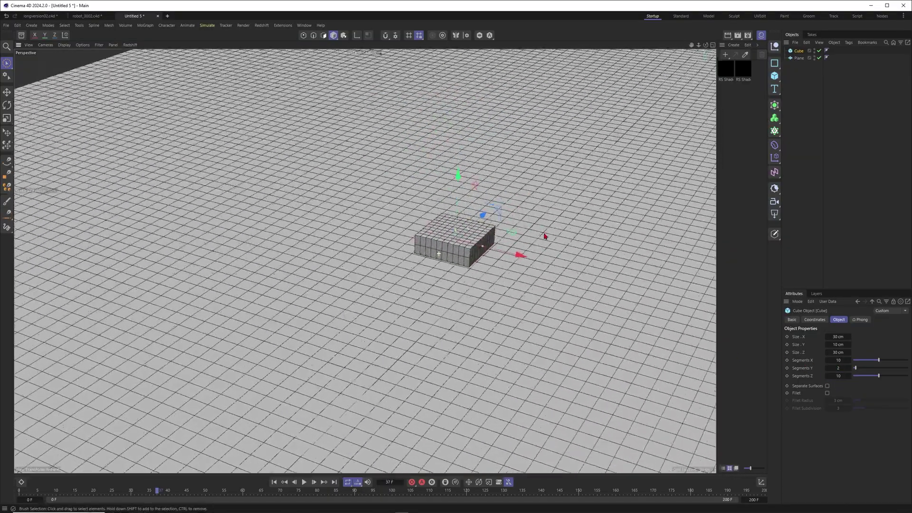
pyautogui.keyDown('alt'); pyautogui.moveTo(544, 235); pyautogui.dragTo(576, 240, button='right'); pyautogui.keyUp('alt')
pyautogui.click(850, 367)
pyautogui.keyDown('alt'); pyautogui.moveTo(493, 239); pyautogui.dragTo(402, 288, button='right'); pyautogui.keyUp('alt')
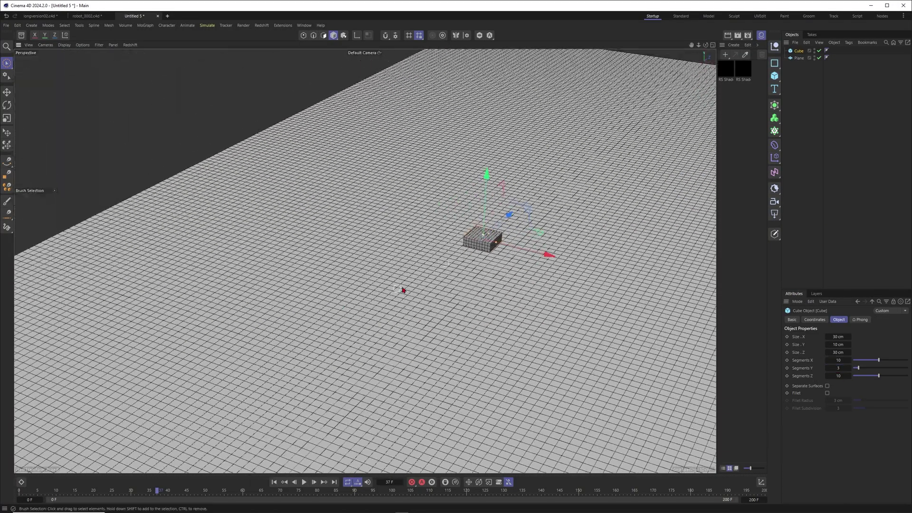
# Add a Cloner and make the cube its child.
pyautogui.moveTo(448, 266)
pyautogui.keyDown('alt'); pyautogui.mouseDown()
pyautogui.moveTo(464, 261)
pyautogui.moveTo(451, 281)
pyautogui.moveTo(523, 273)
pyautogui.moveTo(461, 275)
pyautogui.mouseUp(); pyautogui.keyUp('alt')
pyautogui.keyDown('alt'); pyautogui.moveTo(461, 275); pyautogui.dragTo(485, 274, button='right'); pyautogui.keyUp('alt')
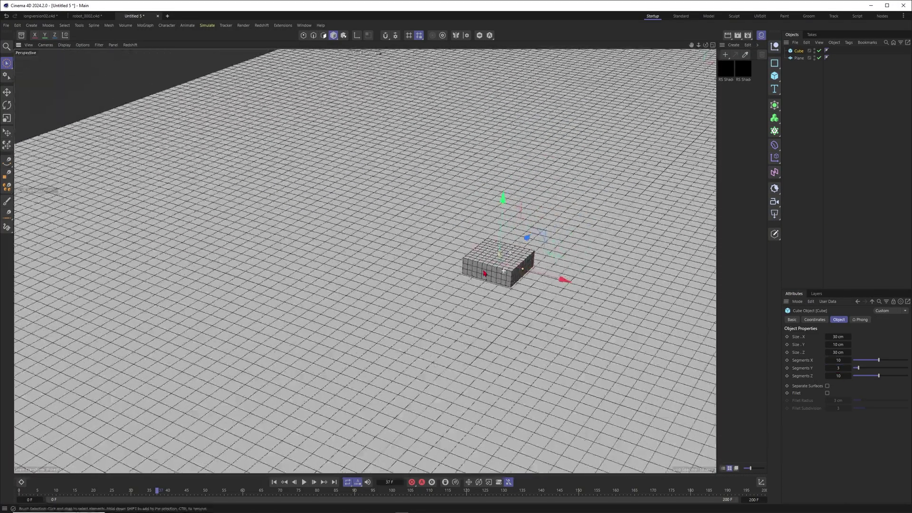
pyautogui.click(774, 130)
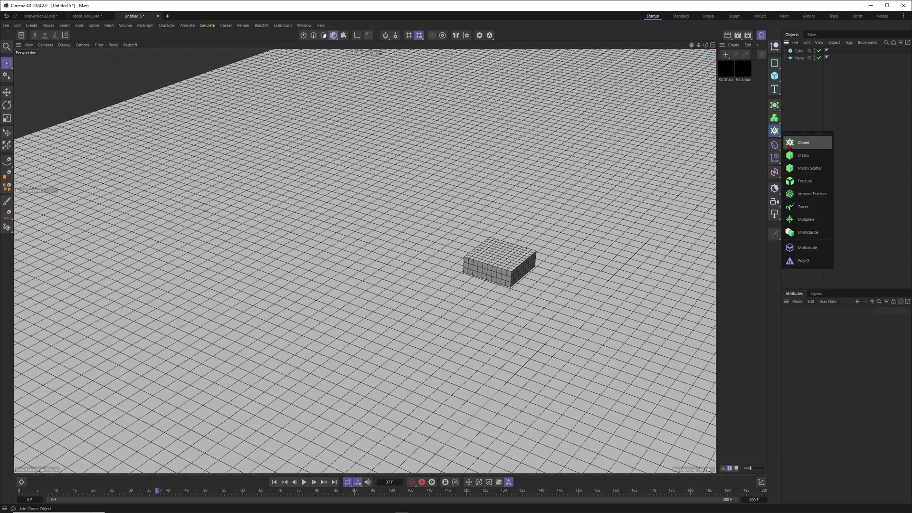
pyautogui.click(811, 145)
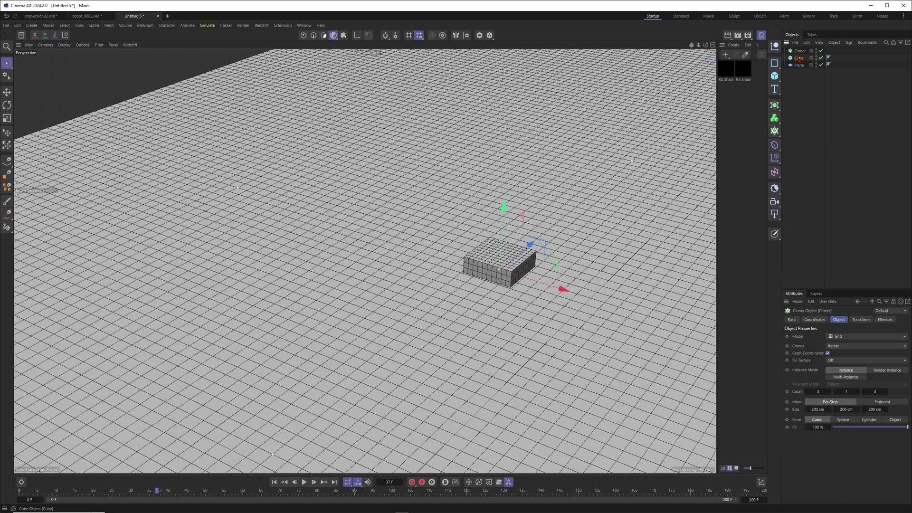
pyautogui.moveTo(800, 59); pyautogui.dragTo(801, 51)
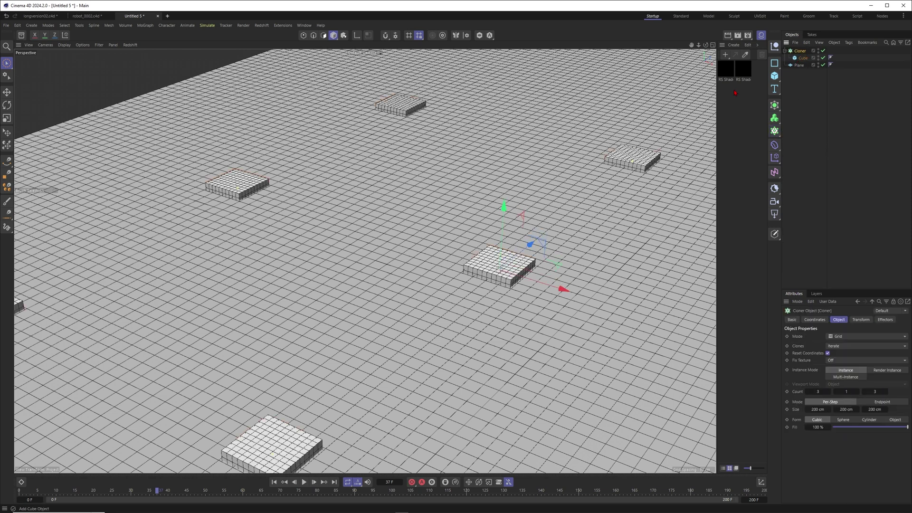
# Switch the Cloner to Linear mode with a count of 10.
pyautogui.click(841, 339)
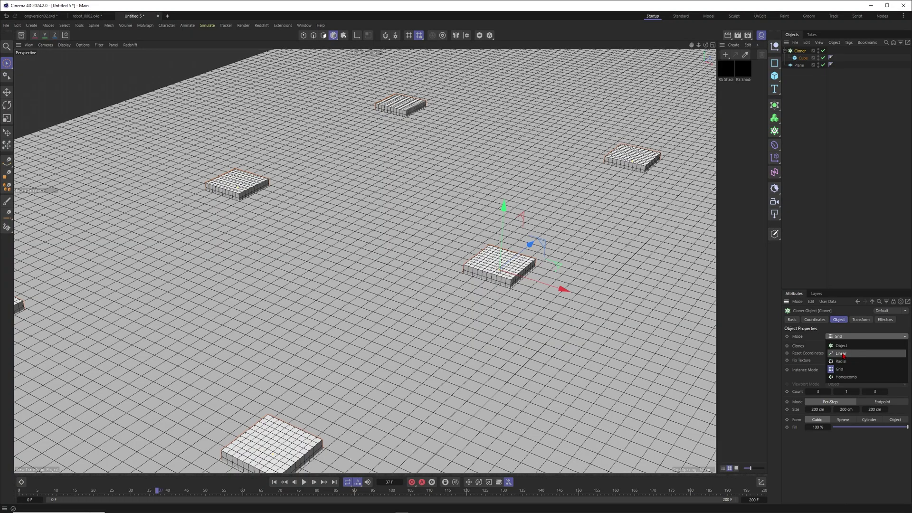
pyautogui.click(844, 356)
pyautogui.keyDown('alt'); pyautogui.moveTo(497, 275); pyautogui.dragTo(551, 267); pyautogui.keyUp('alt')
pyautogui.write('10')
pyautogui.press('Return')
pyautogui.keyDown('alt'); pyautogui.moveTo(537, 311); pyautogui.dragTo(465, 304, button='right'); pyautogui.keyUp('alt')
pyautogui.keyDown('alt'); pyautogui.moveTo(464, 304); pyautogui.dragTo(528, 294); pyautogui.keyUp('alt')
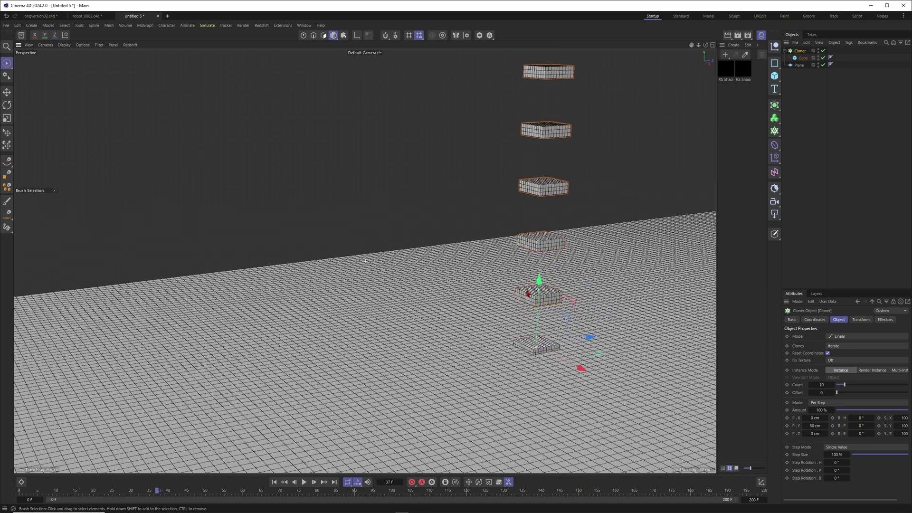
pyautogui.keyDown('alt'); pyautogui.moveTo(527, 293); pyautogui.dragTo(499, 266, button='right'); pyautogui.keyUp('alt')
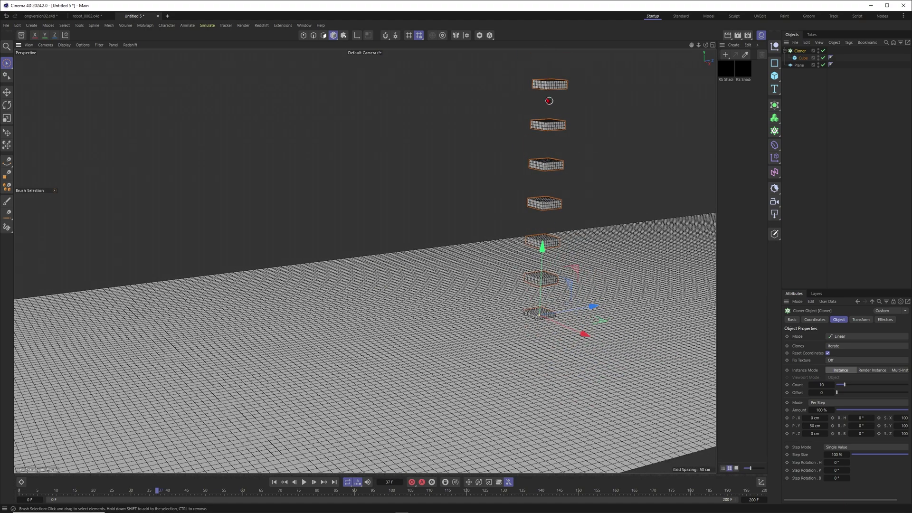
pyautogui.scroll(2, 536, 315)
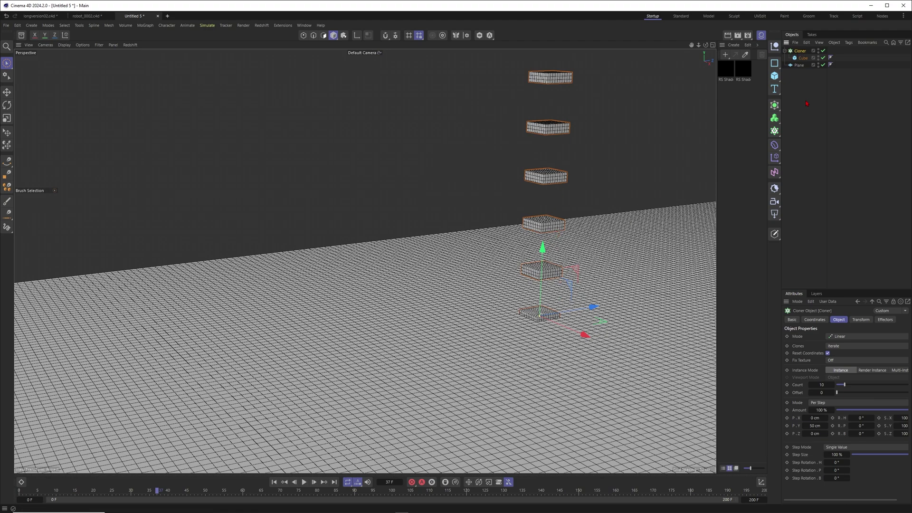
# Set the Cloner's Y position step to 10 cm and inspect the stacked cubes up close.
pyautogui.doubleClick(815, 427)
pyautogui.write('10')
pyautogui.press('Return')
pyautogui.keyDown('alt'); pyautogui.moveTo(532, 338); pyautogui.dragTo(703, 258, button='right'); pyautogui.keyUp('alt')
pyautogui.moveTo(557, 211); pyautogui.dragTo(538, 206)
pyautogui.keyDown('alt'); pyautogui.moveTo(538, 206); pyautogui.dragTo(527, 257, button='middle'); pyautogui.keyUp('alt')
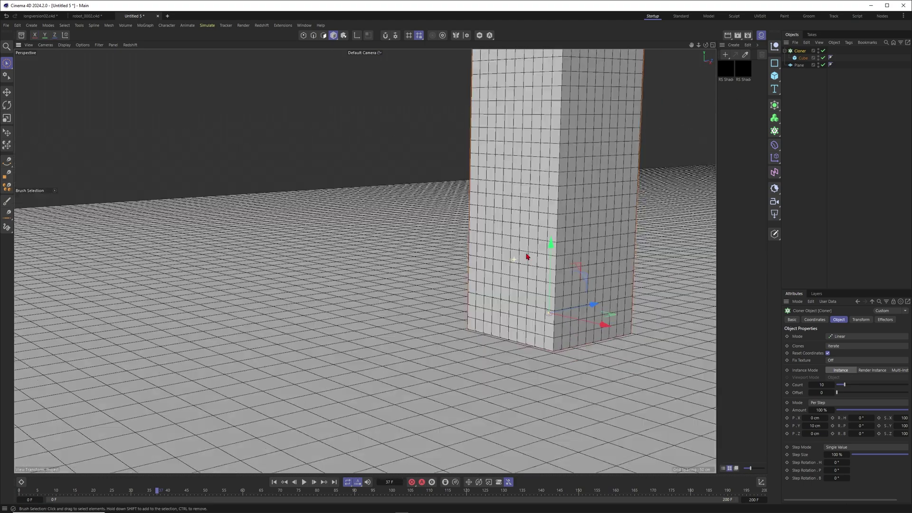
# Set the Cloner's Y position step to 10.2 cm to leave a slight gap between the stacked cubes.
pyautogui.click(803, 58)
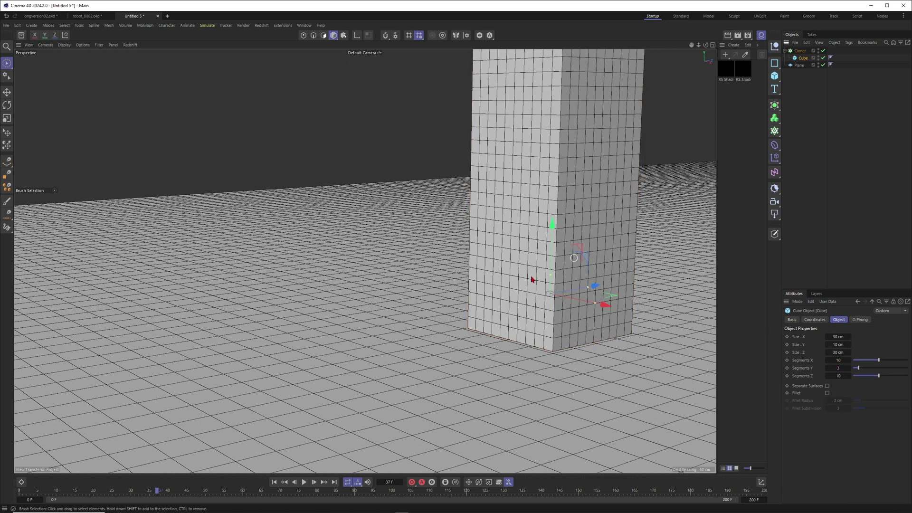
pyautogui.click(800, 51)
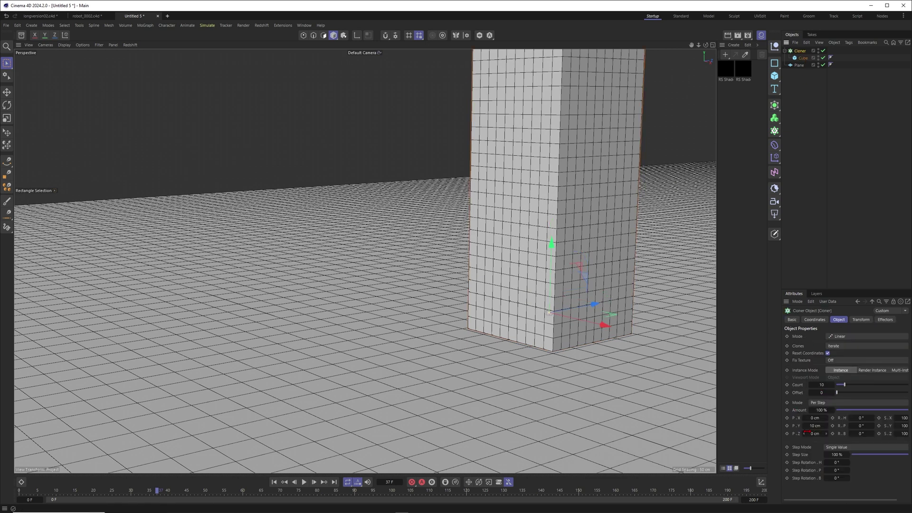
pyautogui.press('Return')
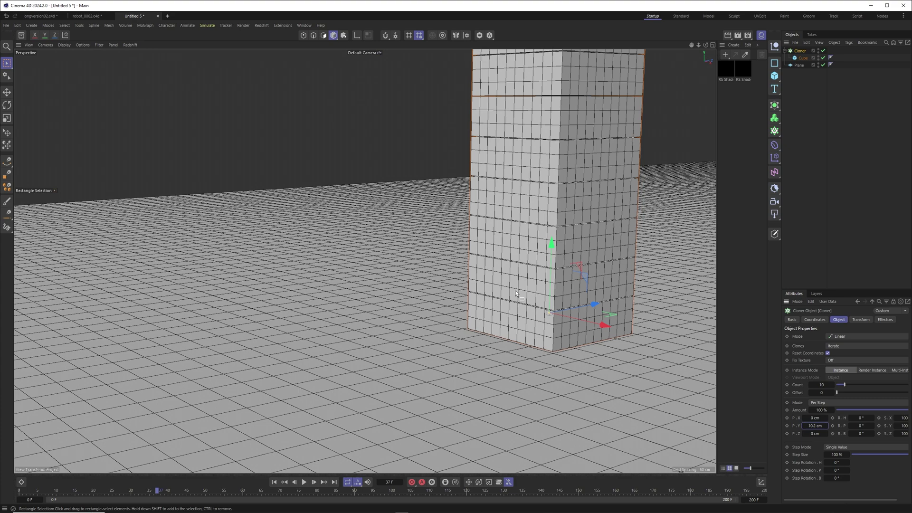
pyautogui.keyDown('alt'); pyautogui.moveTo(519, 295); pyautogui.dragTo(529, 284, button='right'); pyautogui.keyUp('alt')
pyautogui.moveTo(6, 62); pyautogui.dragTo(28, 69)
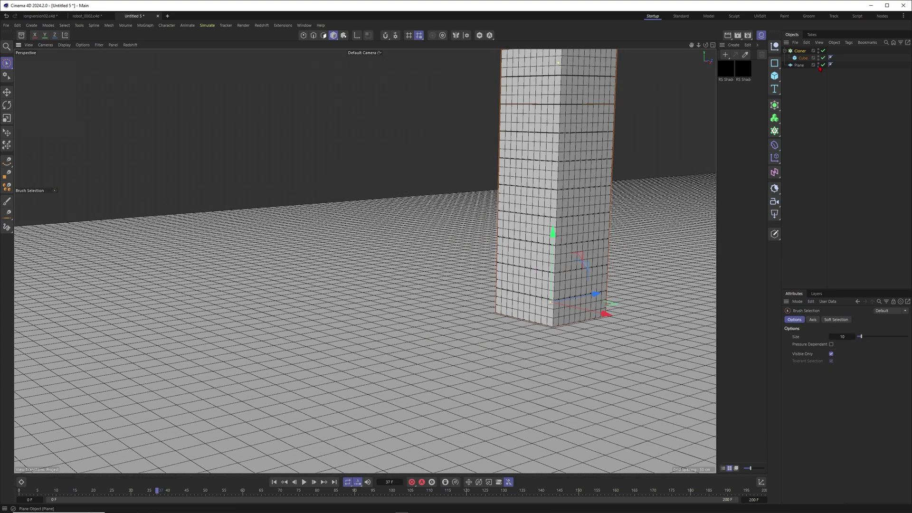
# Add a Rigid Body simulation tag to the Cloner and show its collision settings.
pyautogui.rightClick(803, 51)
pyautogui.moveTo(856, 154)
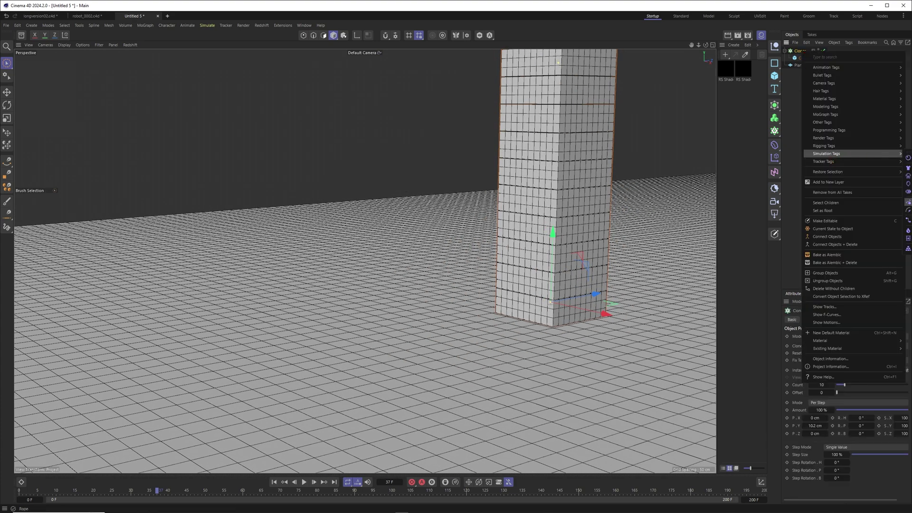
pyautogui.click(908, 157)
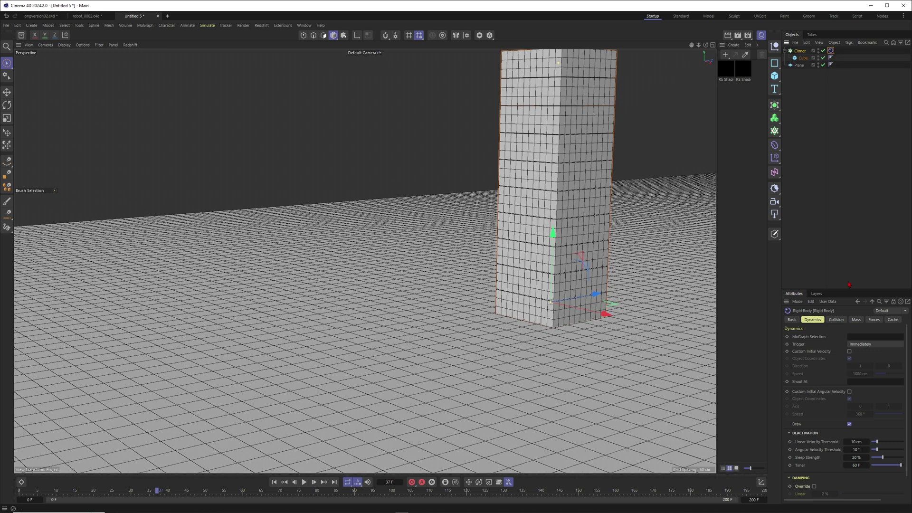
pyautogui.moveTo(843, 288); pyautogui.dragTo(843, 200)
pyautogui.click(836, 229)
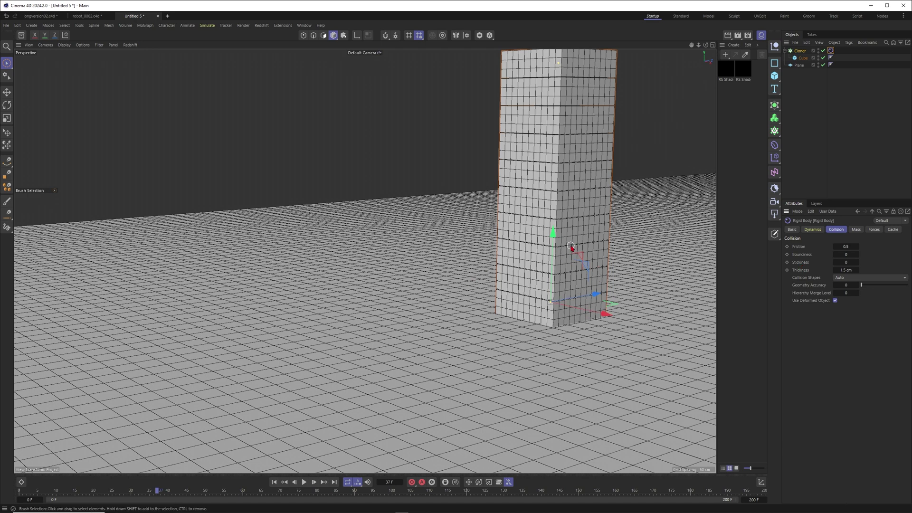
# Add a Collider simulation tag to the ground plane.
pyautogui.click(675, 296)
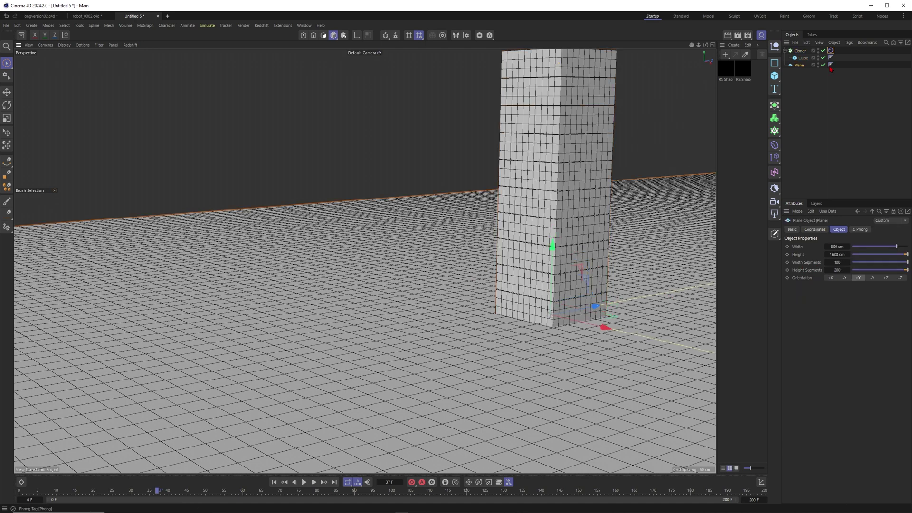
pyautogui.rightClick(801, 68)
pyautogui.moveTo(831, 176)
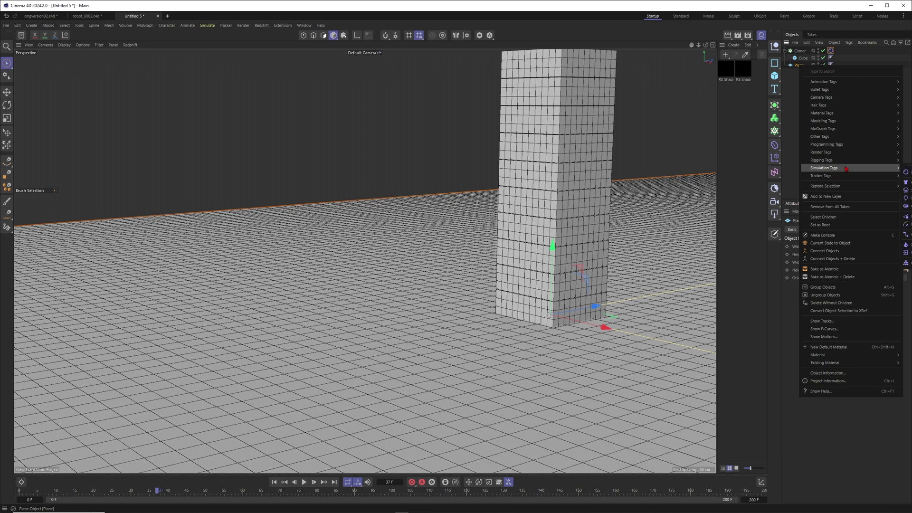
pyautogui.click(905, 263)
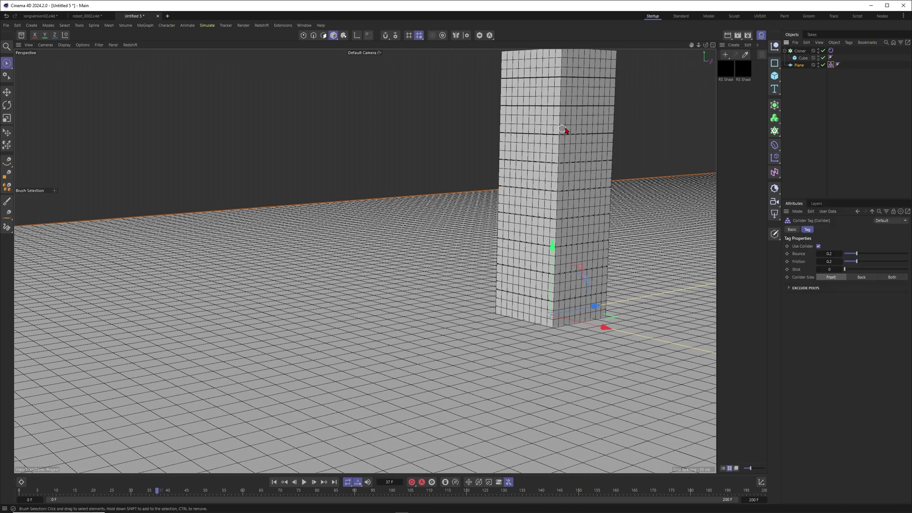
# Play the simulation from the first frame and check how the stack settles on the ground.
pyautogui.click(275, 482)
pyautogui.click(304, 483)
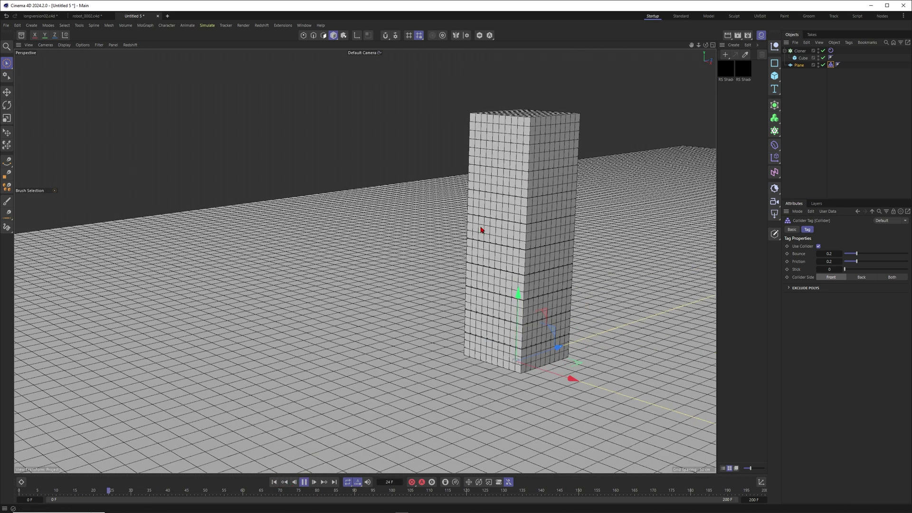
pyautogui.click(305, 482)
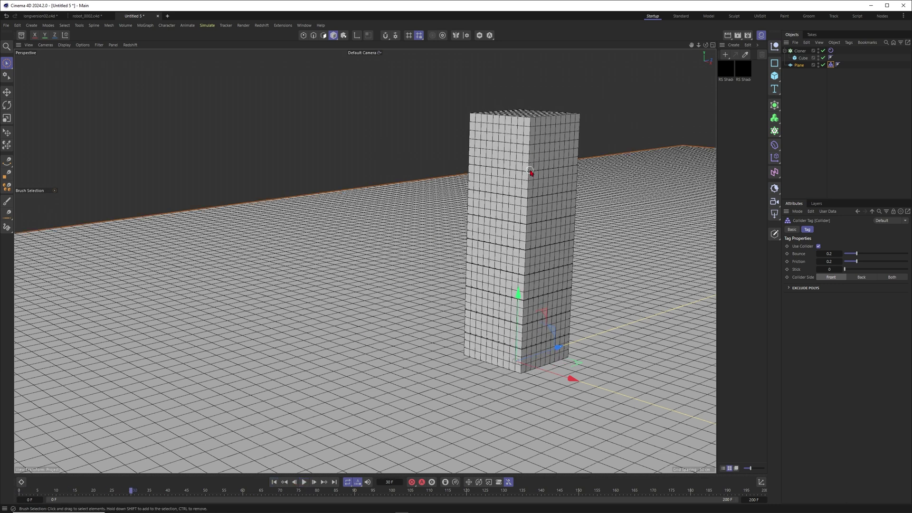
# Set the Rigid Body collision thickness to 0.1 cm and replay the simulation from the first frame.
pyautogui.click(831, 51)
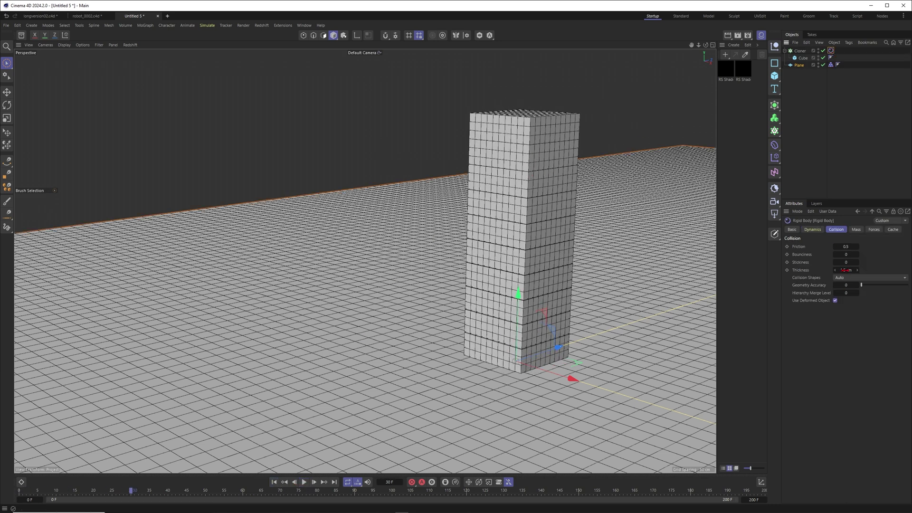
pyautogui.click(846, 270)
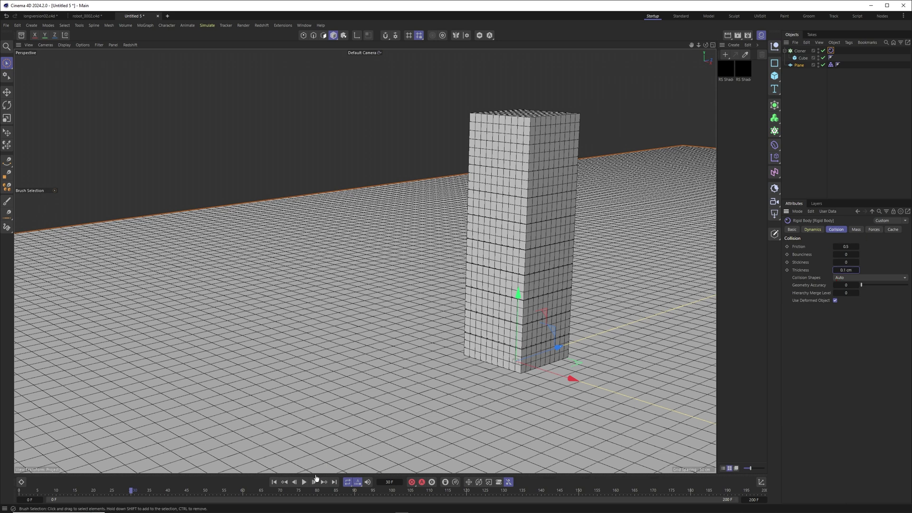
pyautogui.click(274, 483)
pyautogui.click(304, 482)
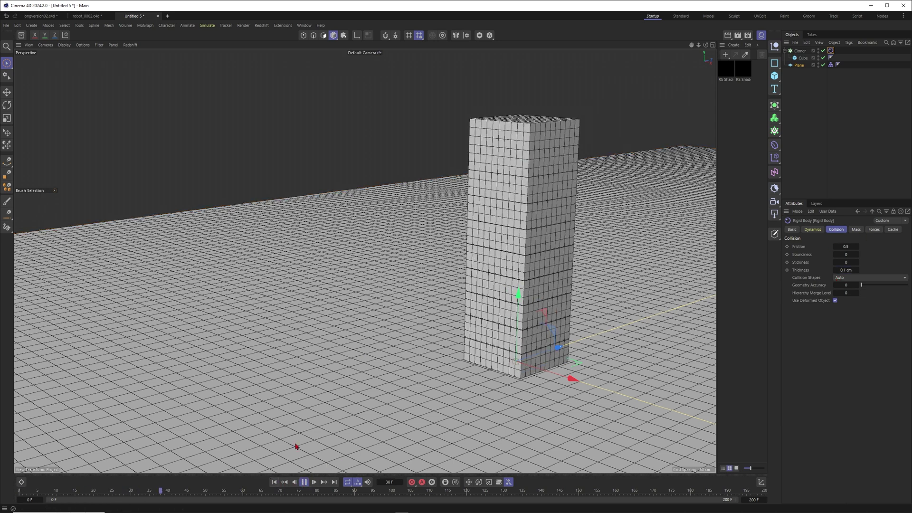
pyautogui.click(304, 482)
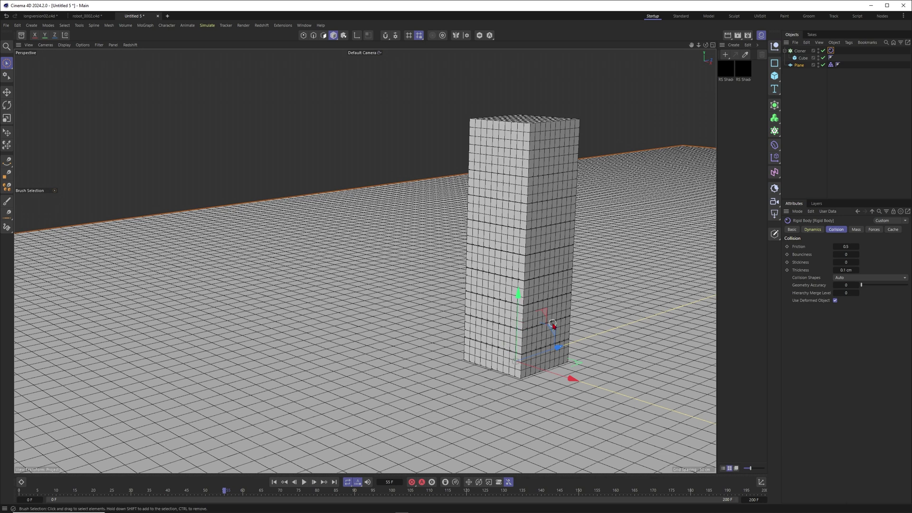
pyautogui.click(303, 482)
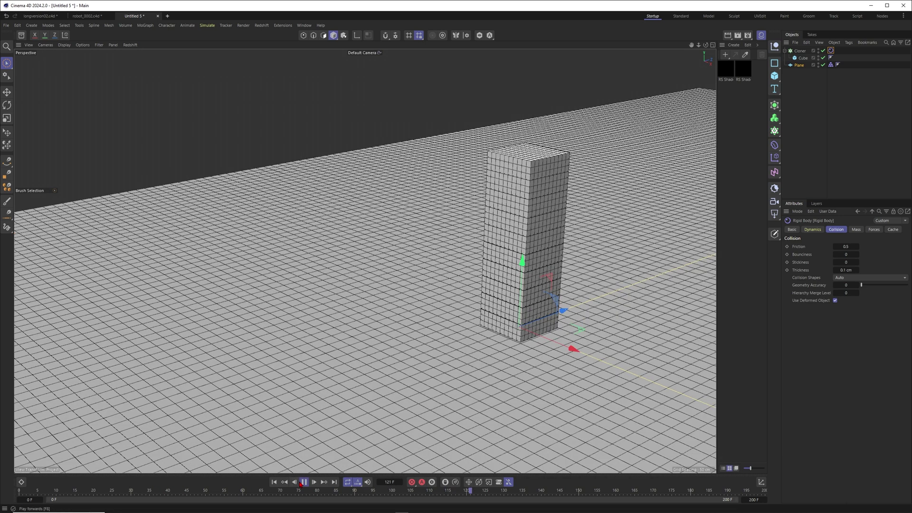
pyautogui.click(304, 482)
# Switch the viewport to Gouraud shading without wireframe lines and deselect everything.
pyautogui.scroll(-3, 541, 278)
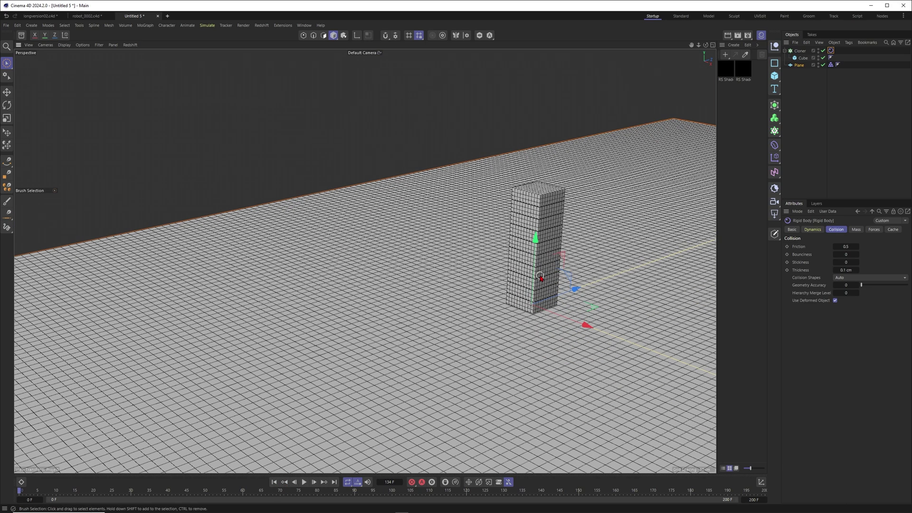
pyautogui.press('n')
pyautogui.press('a')
pyautogui.moveTo(540, 269)
pyautogui.keyDown('alt'); pyautogui.mouseDown()
pyautogui.moveTo(520, 266)
pyautogui.moveTo(531, 256)
pyautogui.mouseUp(); pyautogui.keyUp('alt')
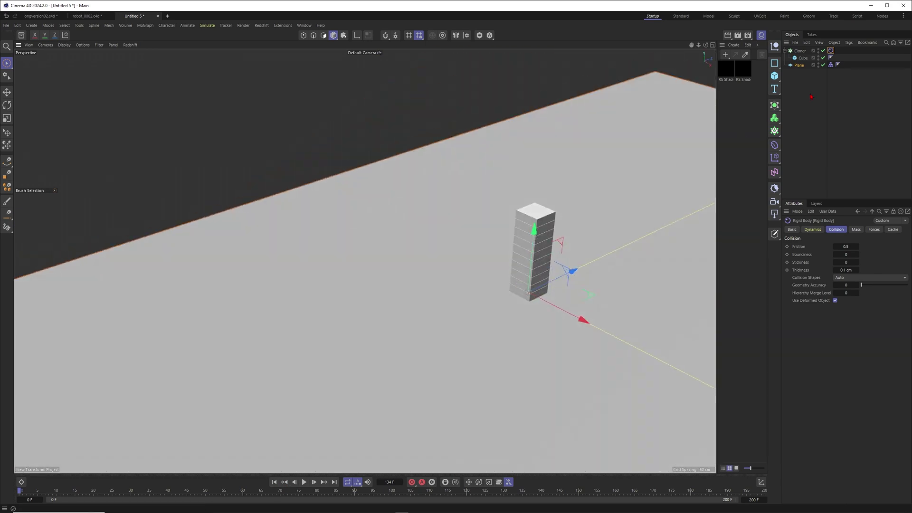
pyautogui.click(812, 97)
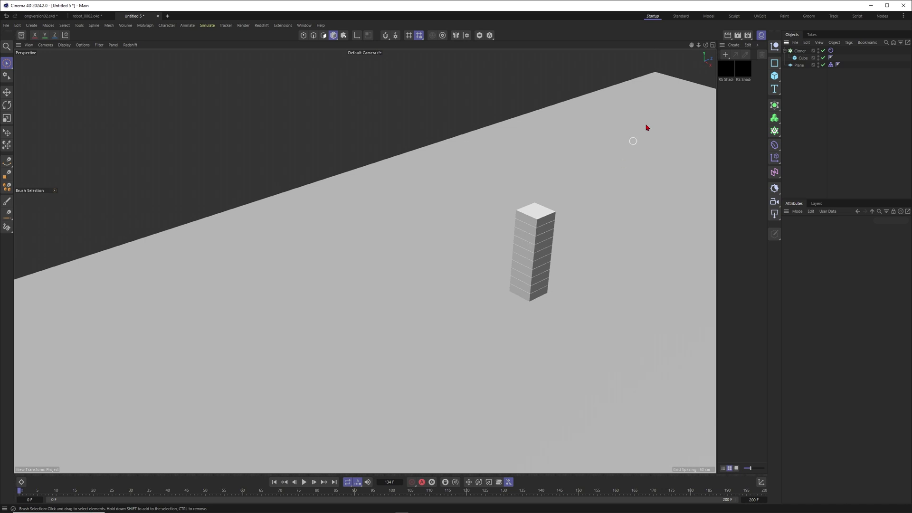
# Add a second Cloner as the parent of the cube stack's Cloner.
pyautogui.click(800, 51)
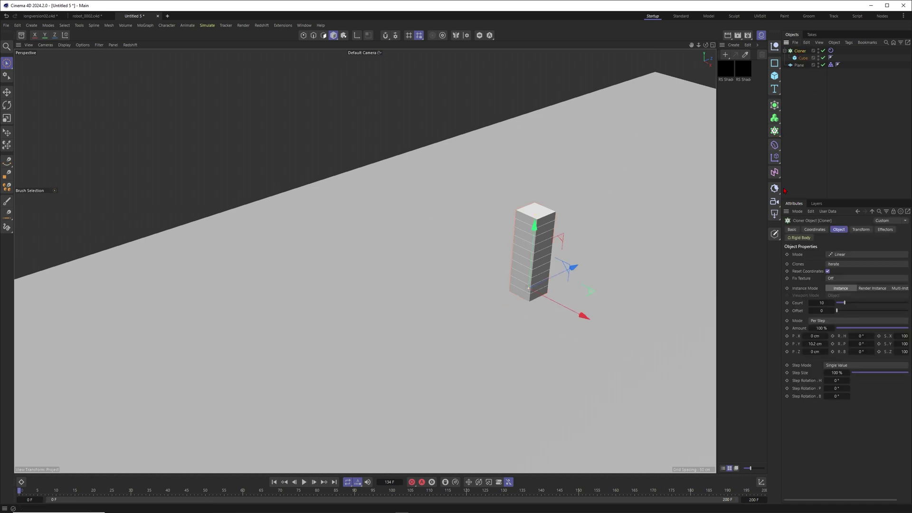
pyautogui.click(775, 131)
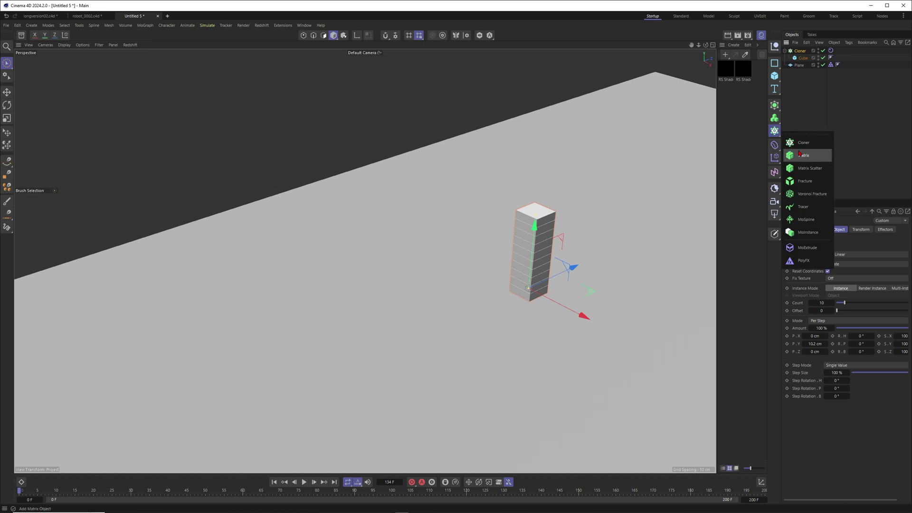
pyautogui.click(805, 143)
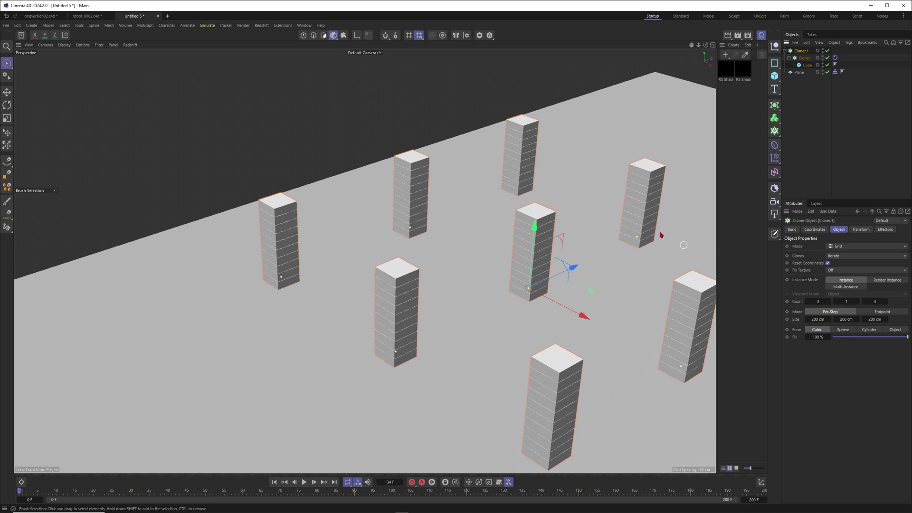
# Set the outer Cloner's X count to 3 with about 106 cm spacing, and switch its sizing to Endpoint.
pyautogui.keyDown('alt'); pyautogui.moveTo(611, 267); pyautogui.dragTo(487, 269, button='right'); pyautogui.keyUp('alt')
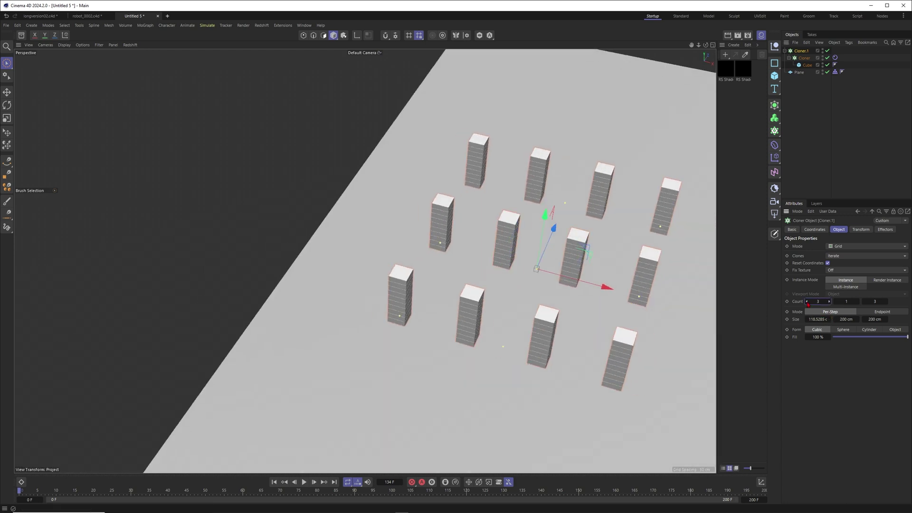
pyautogui.click(829, 303)
pyautogui.moveTo(607, 289); pyautogui.dragTo(599, 288)
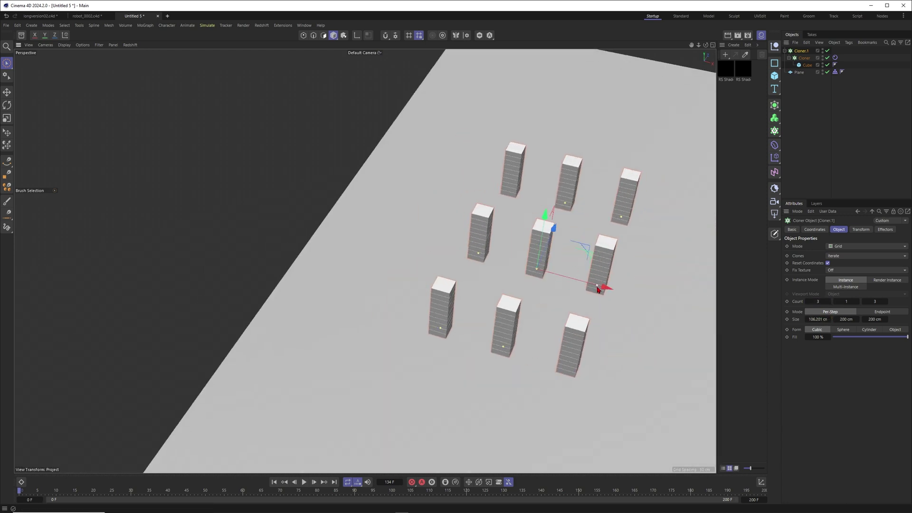
pyautogui.click(872, 312)
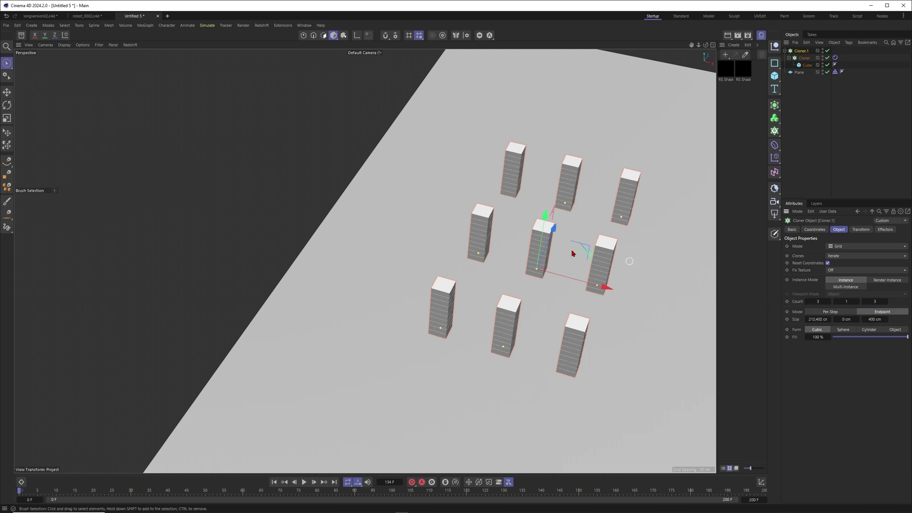
# Set the outer Cloner's X count to 7 and reduce its X size to about 189 cm.
pyautogui.click(830, 302)
pyautogui.click(830, 302)
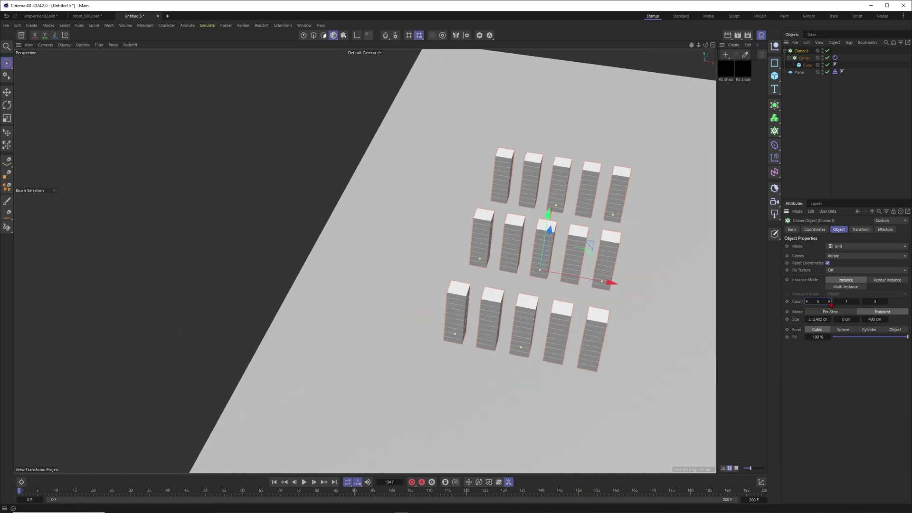
pyautogui.click(829, 302)
pyautogui.click(829, 301)
pyautogui.click(829, 302)
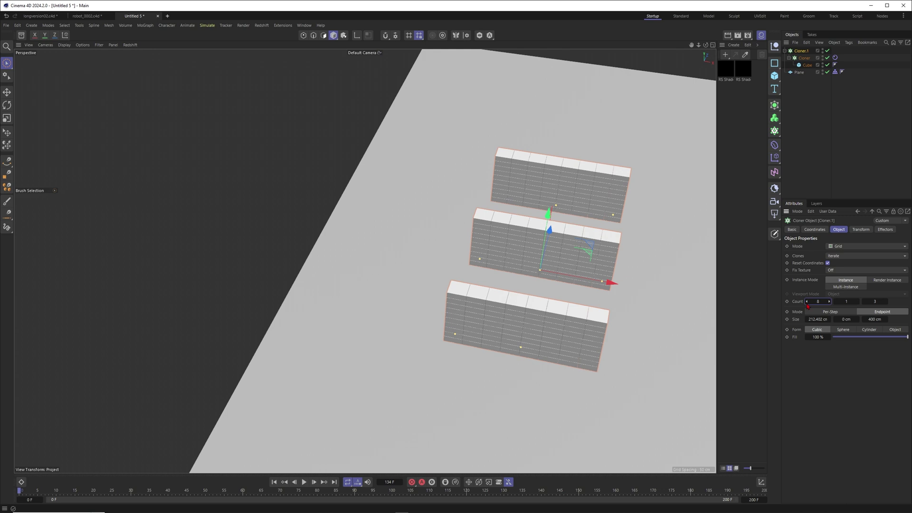
pyautogui.click(808, 301)
pyautogui.moveTo(605, 289); pyautogui.dragTo(596, 283)
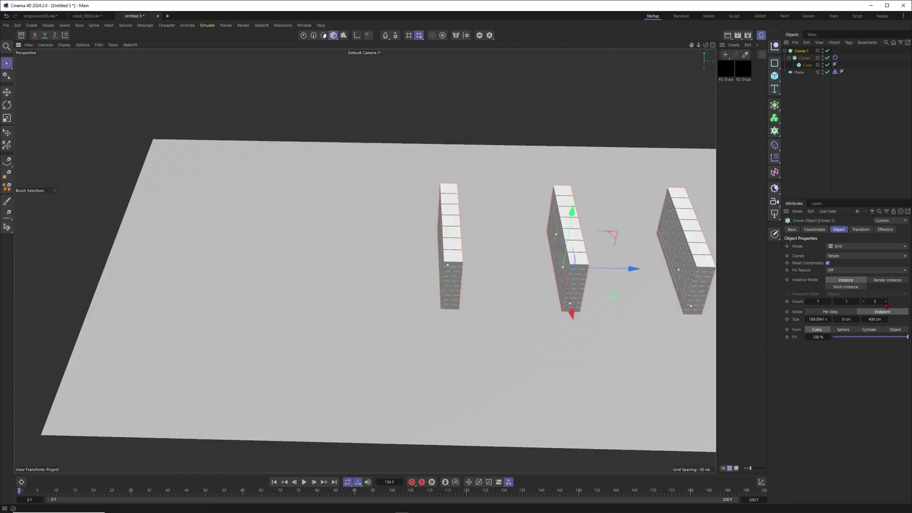
# Set the outer Cloner's Z count to 14 to form a solid block of cube stacks, and deselect it.
pyautogui.click(886, 303)
pyautogui.click(886, 302)
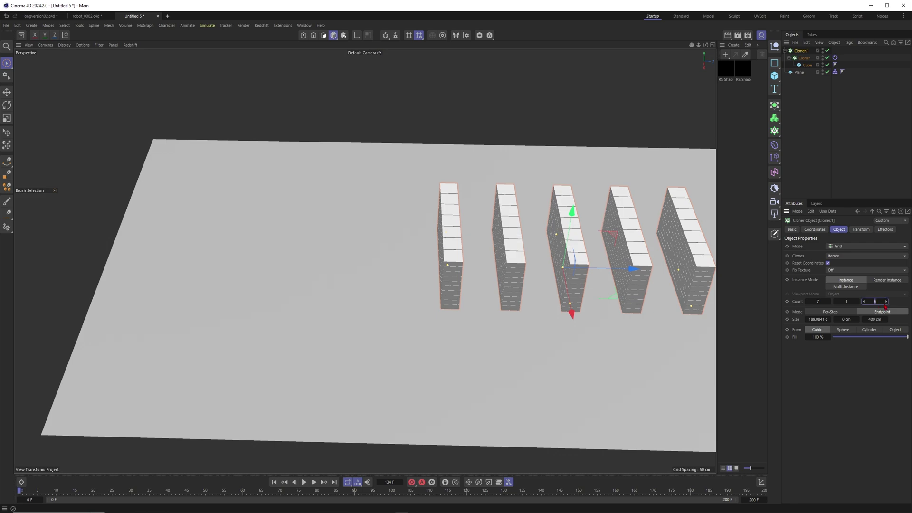
pyautogui.click(887, 303)
pyautogui.click(886, 303)
pyautogui.click(886, 303)
pyautogui.click(886, 303)
pyautogui.click(886, 303)
pyautogui.click(886, 303)
pyautogui.click(887, 302)
pyautogui.click(887, 302)
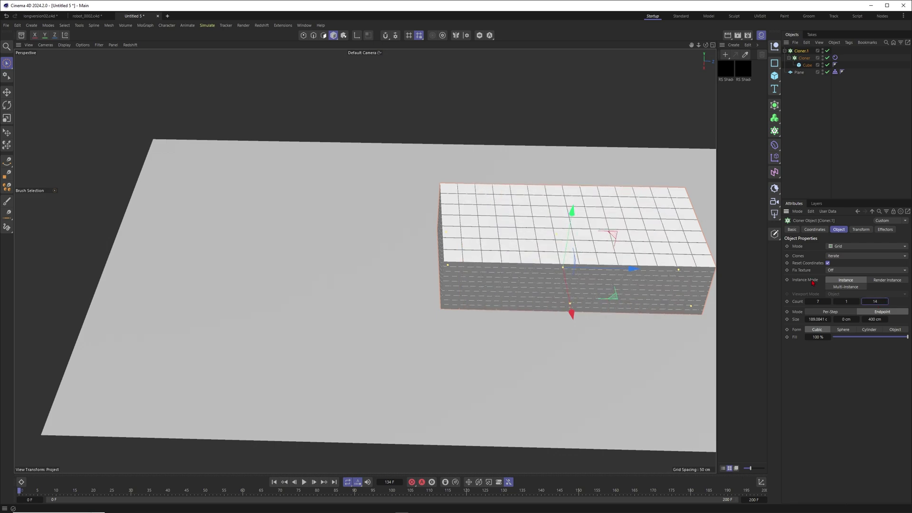
pyautogui.keyDown('alt'); pyautogui.moveTo(548, 250); pyautogui.dragTo(509, 256, button='middle'); pyautogui.keyUp('alt')
pyautogui.keyDown('alt'); pyautogui.moveTo(508, 257); pyautogui.dragTo(577, 243); pyautogui.keyUp('alt')
pyautogui.click(693, 188)
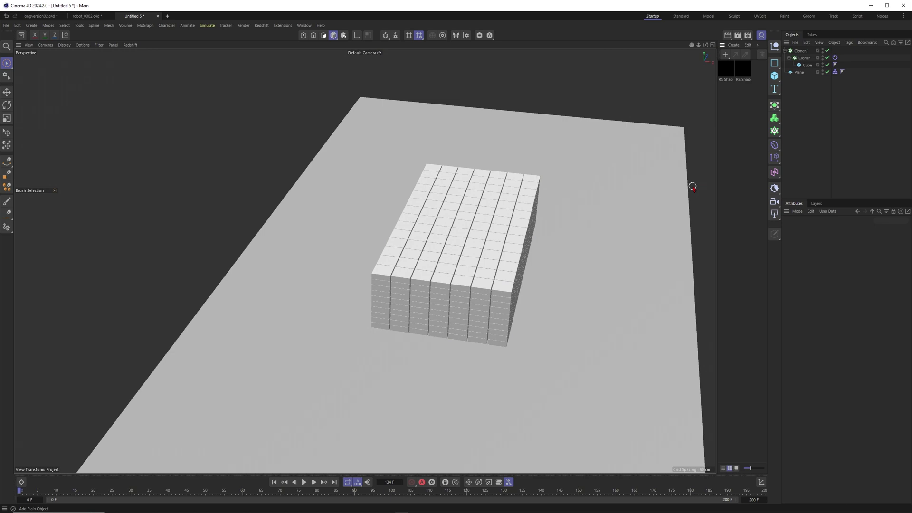
pyautogui.moveTo(692, 186)
pyautogui.keyDown('alt'); pyautogui.mouseDown()
pyautogui.moveTo(438, 285)
pyautogui.moveTo(545, 224)
pyautogui.mouseUp(); pyautogui.keyUp('alt')
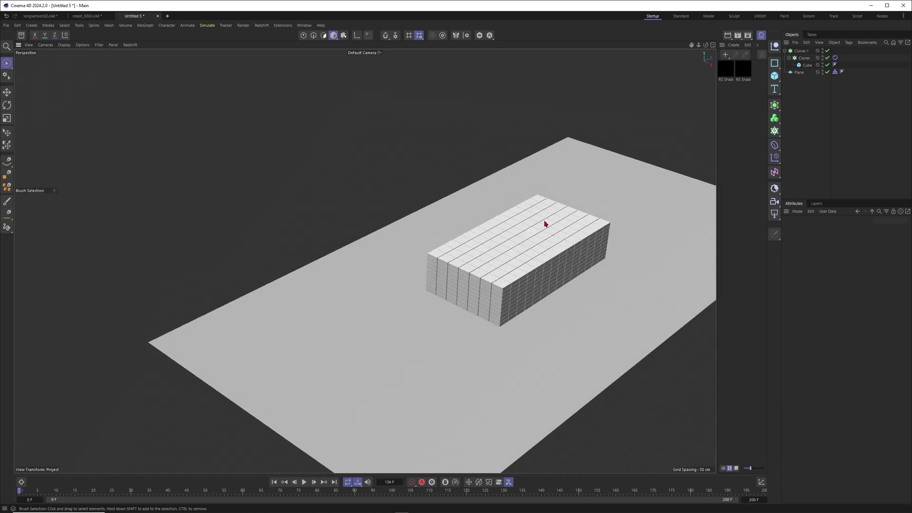
# Move the Rigid Body tag from the inner Cloner to the outer Cloner and deselect everything.
pyautogui.click(836, 50)
pyautogui.keyDown('alt'); pyautogui.moveTo(452, 283); pyautogui.dragTo(346, 354); pyautogui.keyUp('alt')
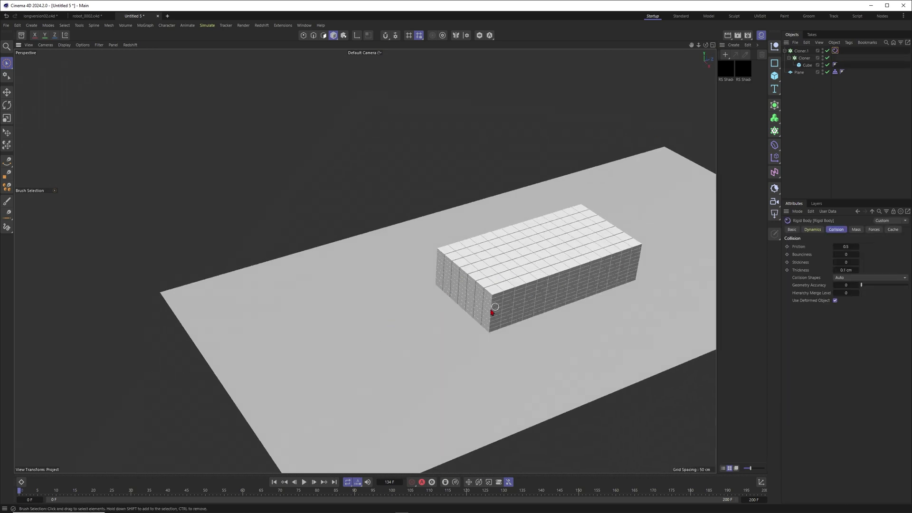
pyautogui.scroll(3, 492, 313)
pyautogui.moveTo(492, 313)
pyautogui.keyDown('alt'); pyautogui.mouseDown()
pyautogui.moveTo(519, 279)
pyautogui.moveTo(469, 224)
pyautogui.moveTo(509, 234)
pyautogui.mouseUp(); pyautogui.keyUp('alt')
pyautogui.scroll(-3, 509, 235)
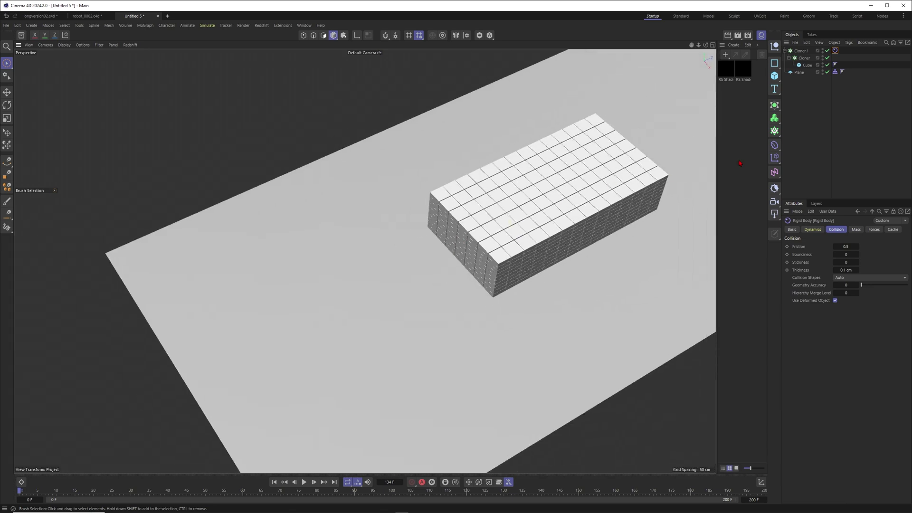
pyautogui.click(808, 119)
# Add a cylinder of about 24.7 cm radius and 16.6 cm height and place it before the block at Z about -400 cm.
pyautogui.moveTo(775, 76); pyautogui.dragTo(841, 89)
pyautogui.keyDown('alt'); pyautogui.moveTo(487, 271); pyautogui.dragTo(504, 236); pyautogui.keyUp('alt')
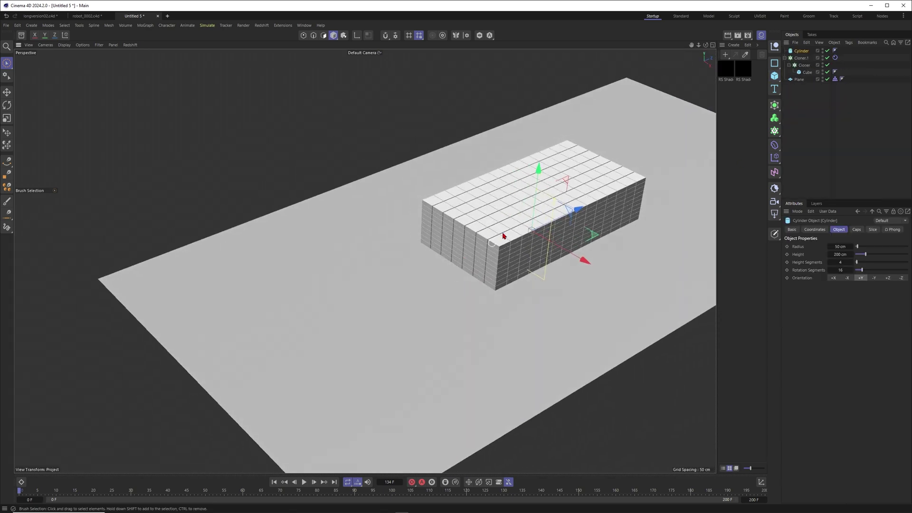
pyautogui.moveTo(578, 210); pyautogui.dragTo(386, 299)
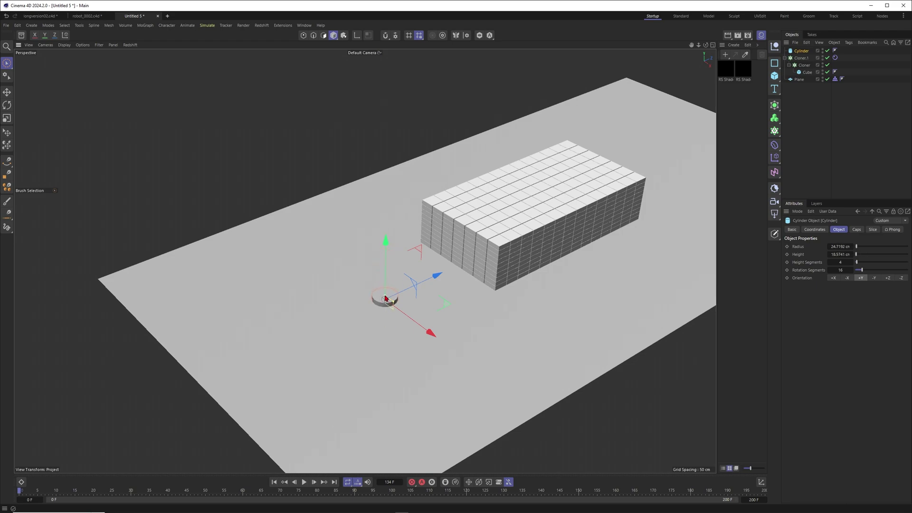
# Show wireframe lines in the viewport and set the cylinder's rotation segments to 40.
pyautogui.scroll(4, 385, 299)
pyautogui.press('n')
pyautogui.press('b')
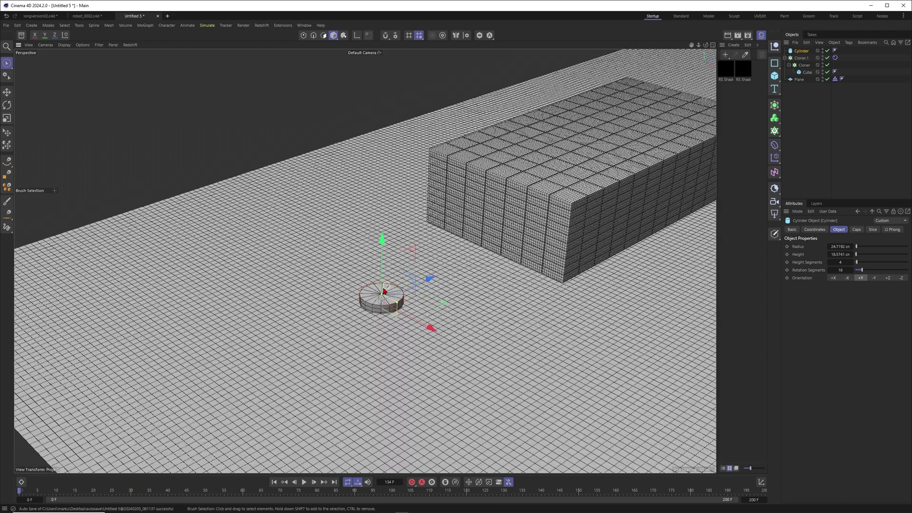
pyautogui.scroll(5, 385, 291)
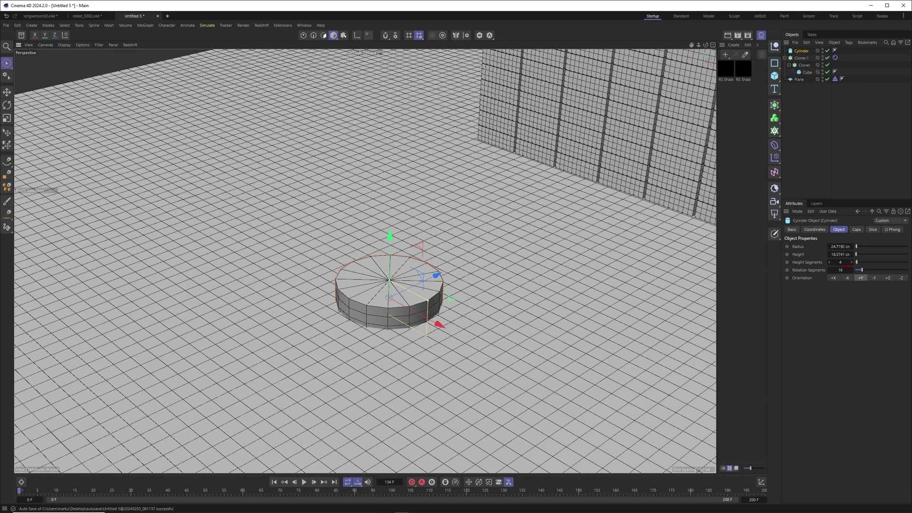
pyautogui.click(841, 270)
pyautogui.write('40')
pyautogui.press('Return')
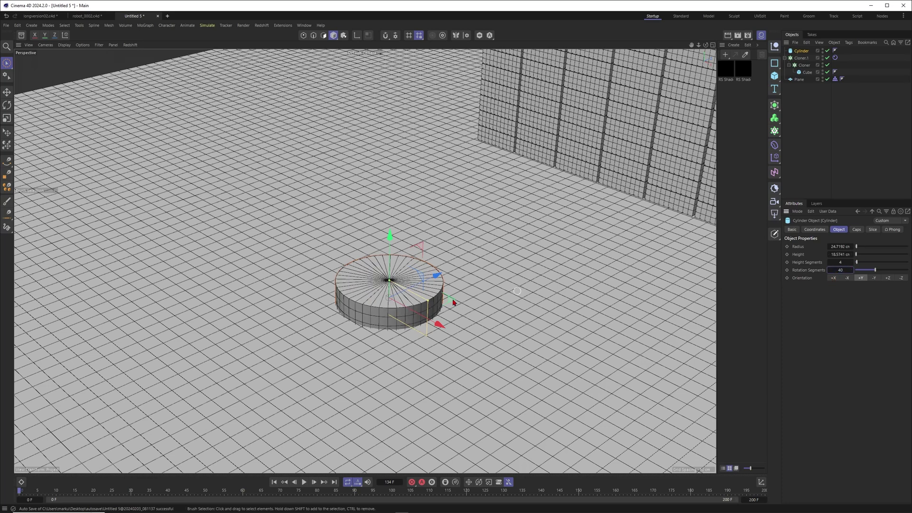
# Set the cylinder's cap segments to 4 and return the viewport to Gouraud shading without lines.
pyautogui.click(858, 230)
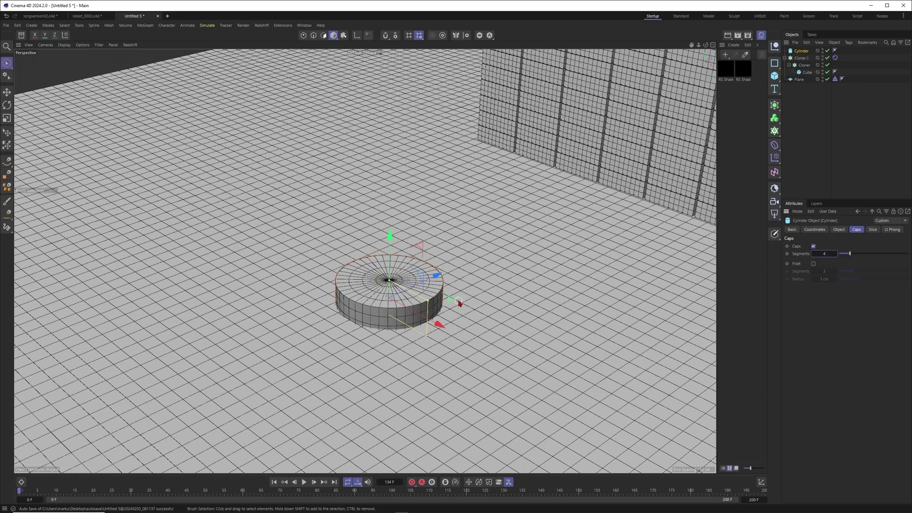
pyautogui.press('n')
pyautogui.press('a')
pyautogui.scroll(-5, 466, 299)
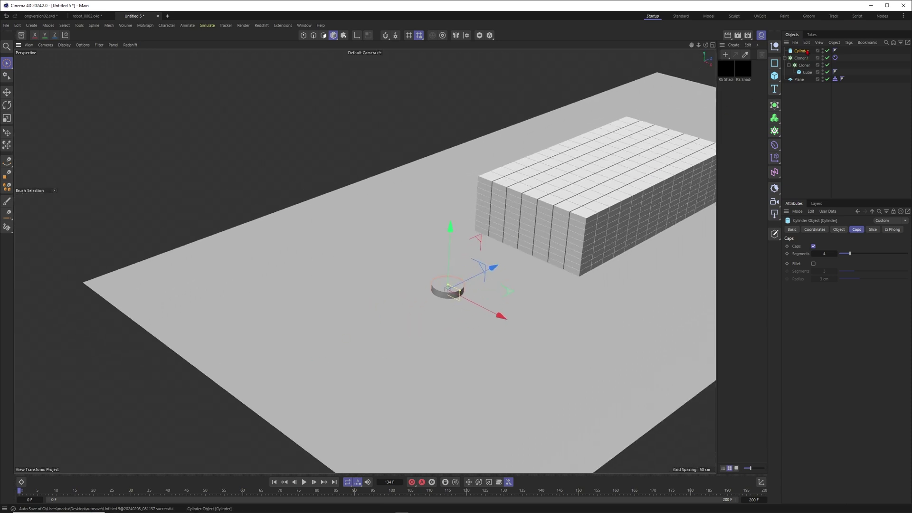
# Disable both Cloners and keyframe the cylinder's Z position at frame 0.
pyautogui.scroll(-2, 546, 225)
pyautogui.keyDown('alt'); pyautogui.moveTo(546, 225); pyautogui.dragTo(497, 233, button='middle'); pyautogui.keyUp('alt')
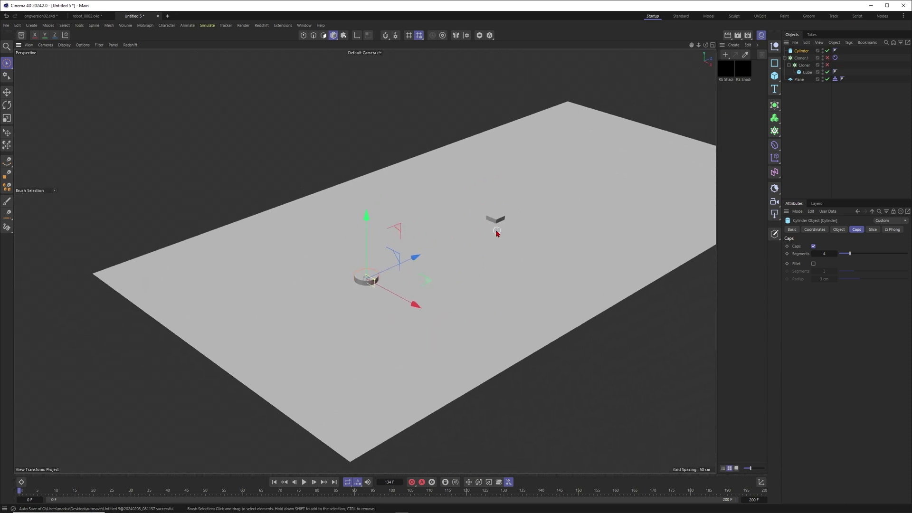
pyautogui.keyDown('alt'); pyautogui.moveTo(497, 232); pyautogui.dragTo(418, 228); pyautogui.keyUp('alt')
pyautogui.click(815, 230)
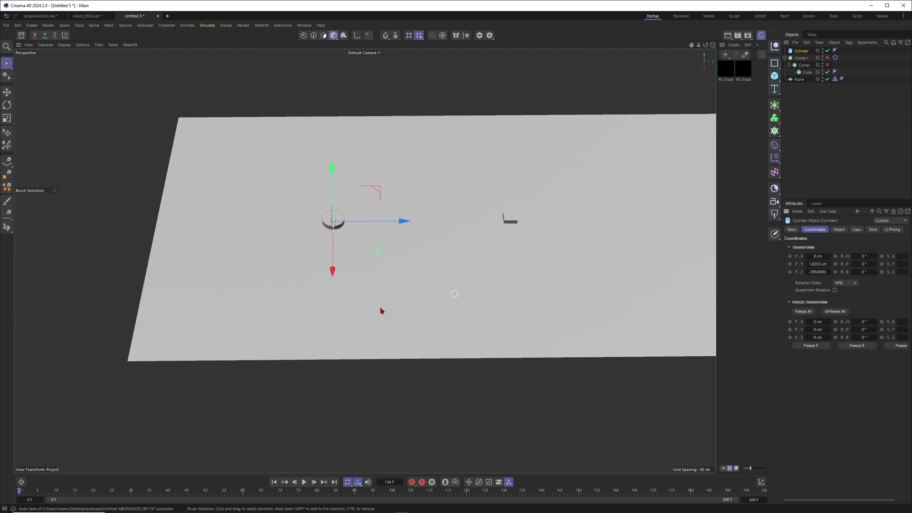
pyautogui.click(789, 272)
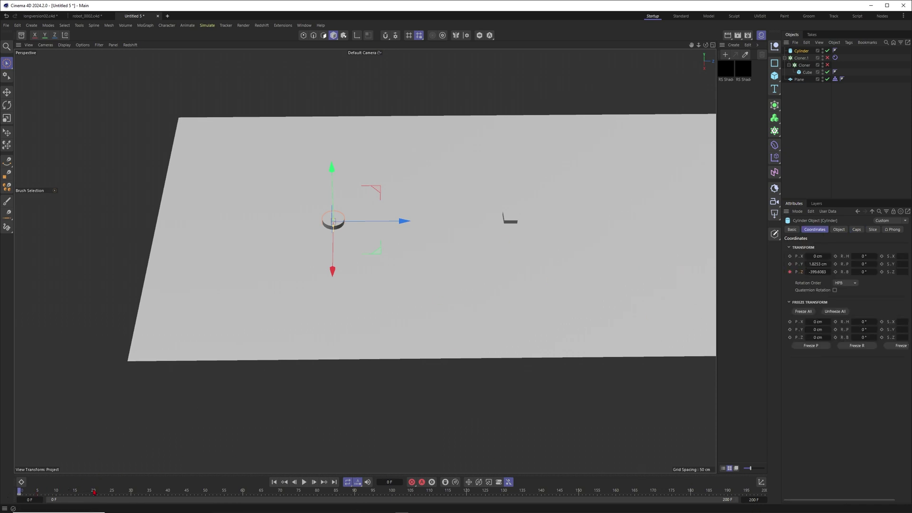
# Keyframe the cylinder at Z about 350 cm, beyond the block's far end, at frame 150 and return to frame 0.
pyautogui.moveTo(559, 496); pyautogui.dragTo(579, 496)
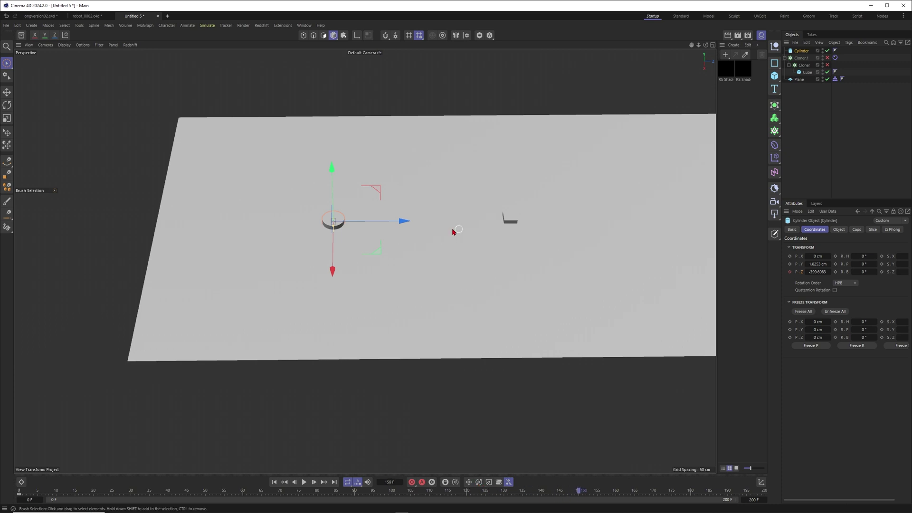
pyautogui.moveTo(402, 221); pyautogui.dragTo(732, 210)
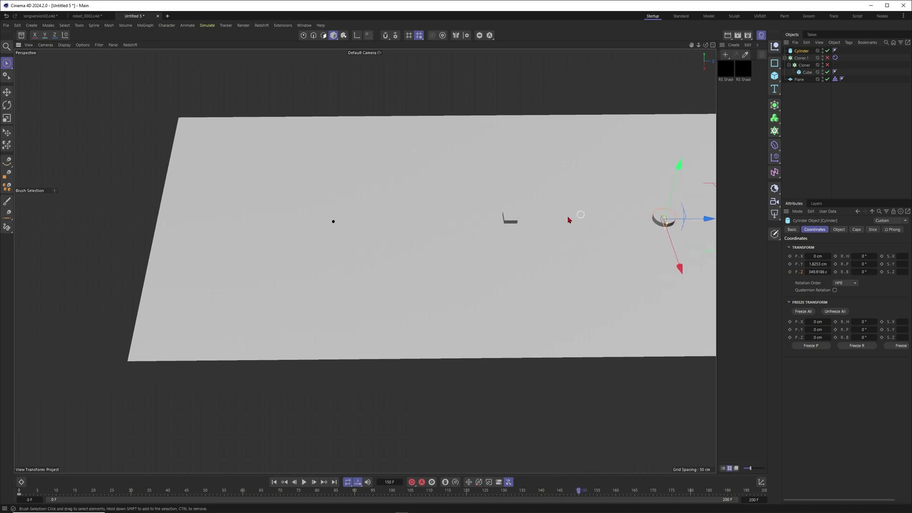
pyautogui.keyDown('alt'); pyautogui.moveTo(569, 220); pyautogui.dragTo(504, 229, button='middle'); pyautogui.keyUp('alt')
pyautogui.hotkey('shift', 'f')
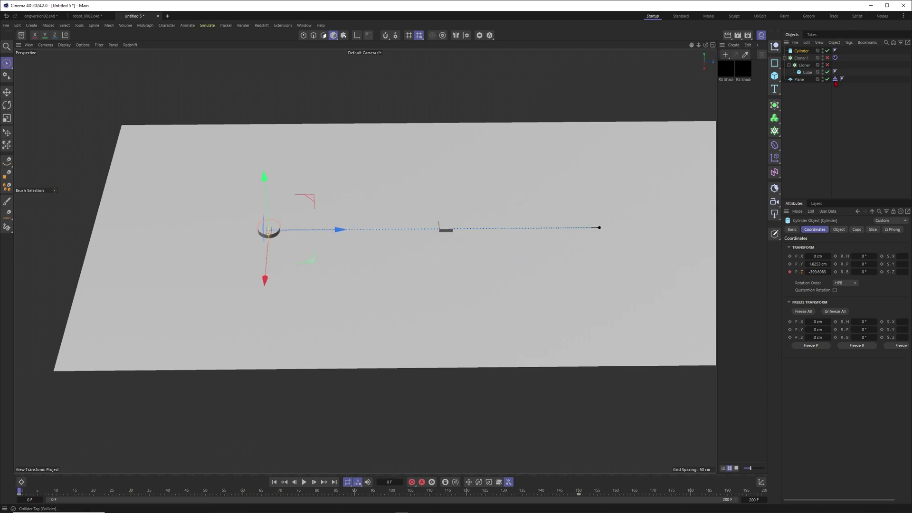
# Copy the plane's Collider tag onto the cylinder, re-enable both Cloners and deselect everything.
pyautogui.keyDown('ctrl'); pyautogui.moveTo(845, 53); pyautogui.dragTo(844, 51); pyautogui.keyUp('ctrl')
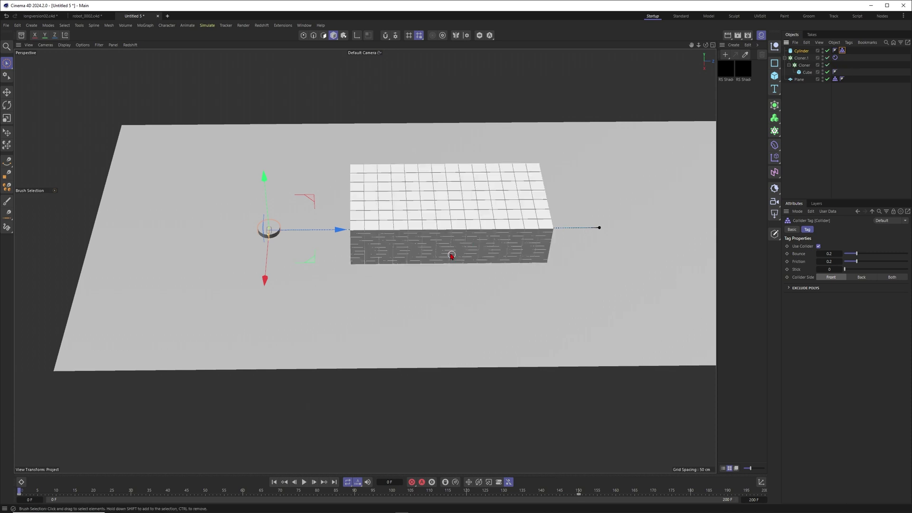
pyautogui.click(860, 165)
# Play the simulation from frame 0 and examine how the moving cylinder scatters the cube stacks.
pyautogui.keyDown('alt'); pyautogui.moveTo(398, 242); pyautogui.dragTo(445, 236); pyautogui.keyUp('alt')
pyautogui.keyDown('alt'); pyautogui.moveTo(445, 236); pyautogui.dragTo(499, 252, button='middle'); pyautogui.keyUp('alt')
pyautogui.keyDown('alt'); pyautogui.moveTo(409, 265); pyautogui.dragTo(447, 262); pyautogui.keyUp('alt')
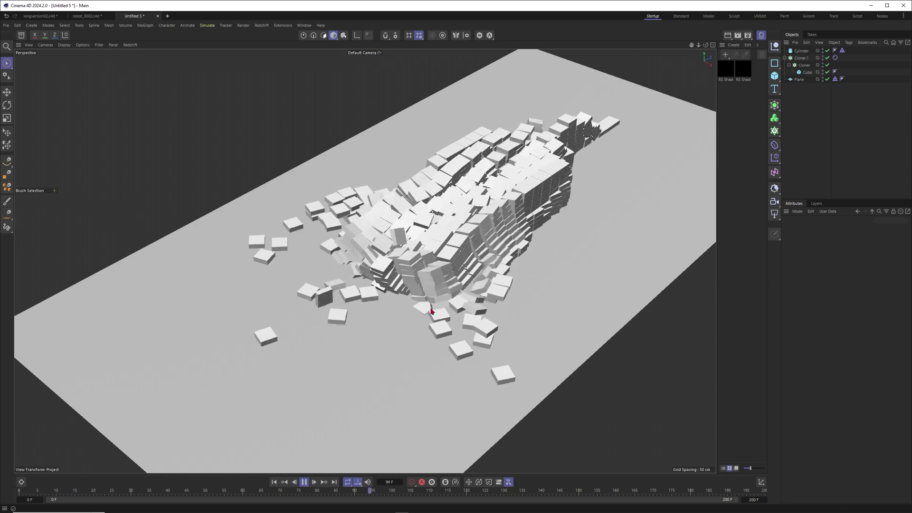
pyautogui.click(304, 482)
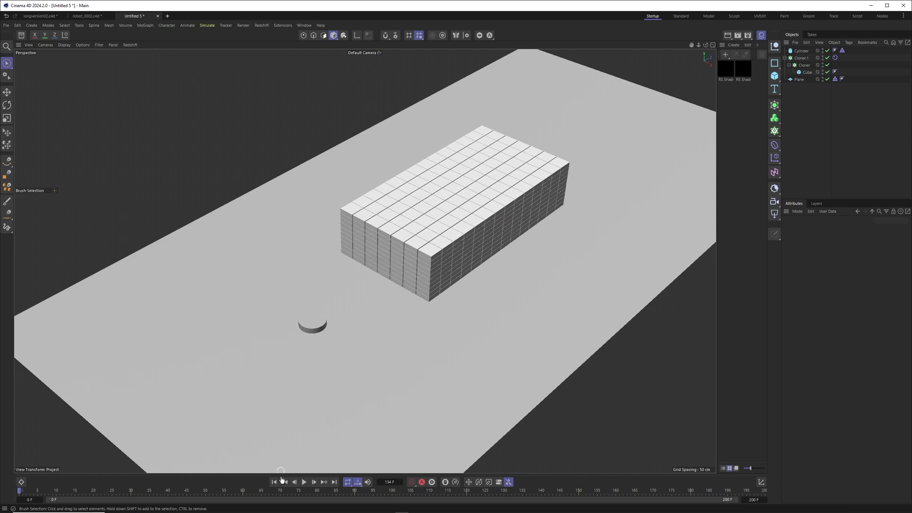
pyautogui.click(304, 483)
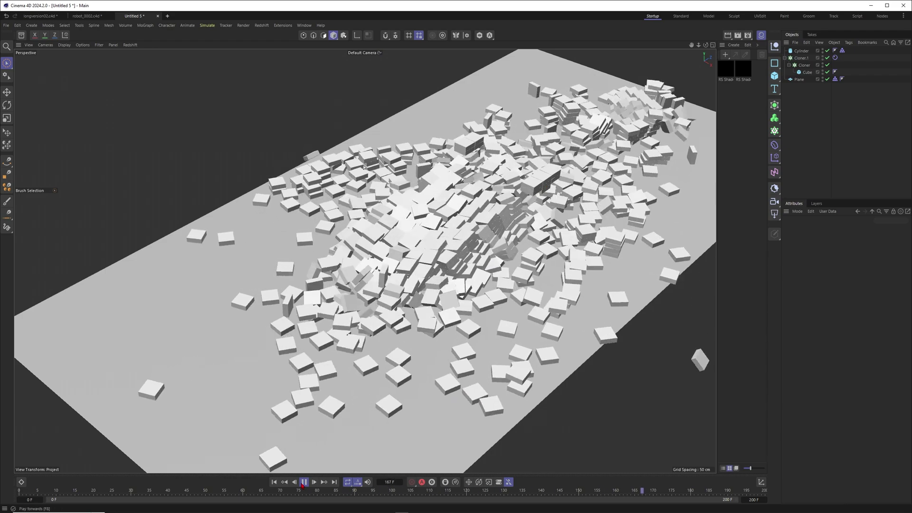
pyautogui.press('F8')
pyautogui.scroll(4, 623, 154)
pyautogui.keyDown('alt'); pyautogui.moveTo(622, 154); pyautogui.dragTo(560, 201); pyautogui.keyUp('alt')
# Set the deactivation timer of the outer Cloner's Rigid Body tag to 200 F.
pyautogui.click(835, 57)
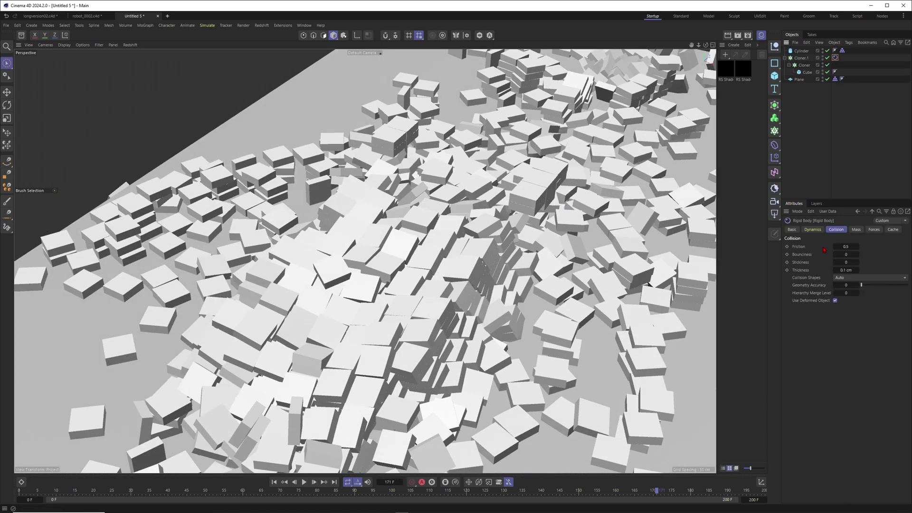
pyautogui.click(816, 232)
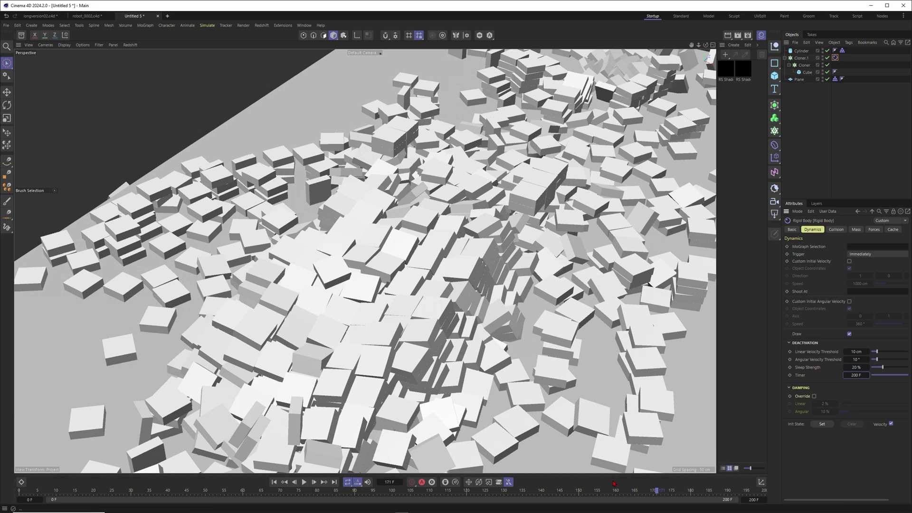
pyautogui.click(819, 135)
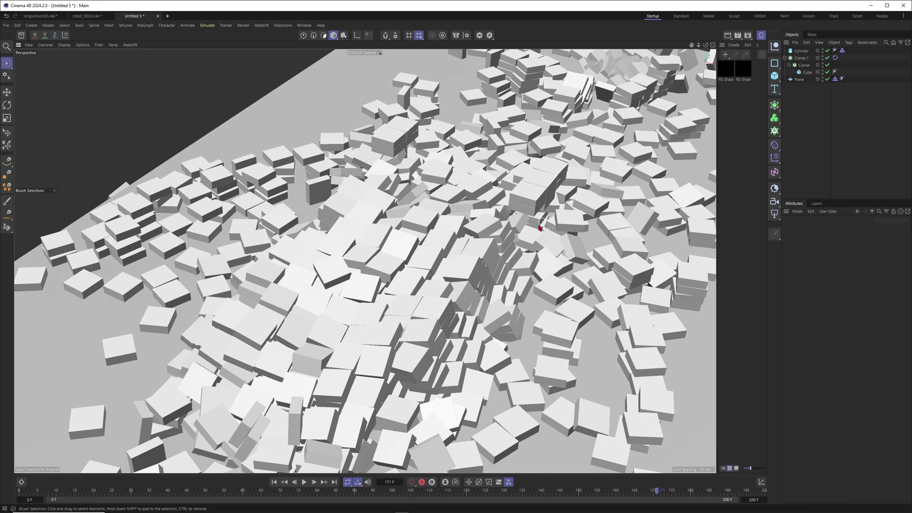
# Set the friction of the plane's Collider tag to 1 and deselect the plane.
pyautogui.keyDown('alt'); pyautogui.moveTo(535, 234); pyautogui.dragTo(465, 254, button='right'); pyautogui.keyUp('alt')
pyautogui.keyDown('alt'); pyautogui.moveTo(464, 255); pyautogui.dragTo(485, 263); pyautogui.keyUp('alt')
pyautogui.click(836, 78)
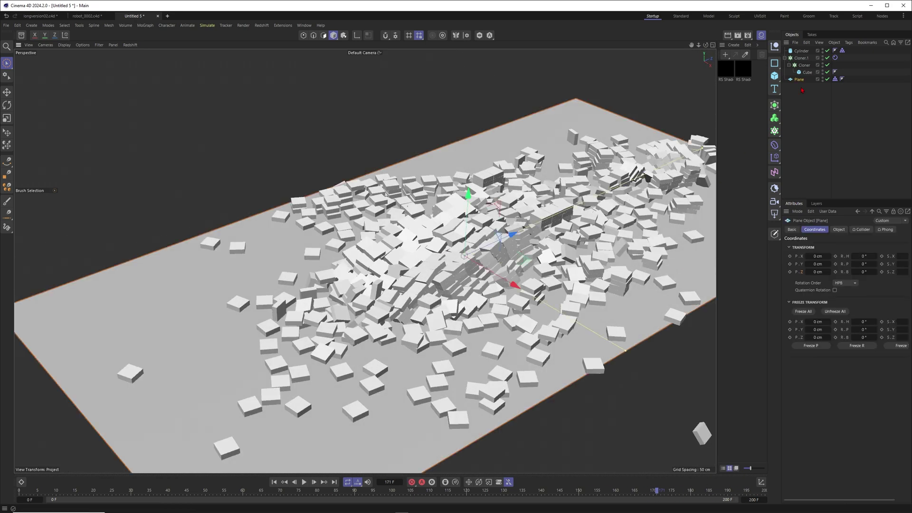
pyautogui.doubleClick(828, 261)
pyautogui.write('1')
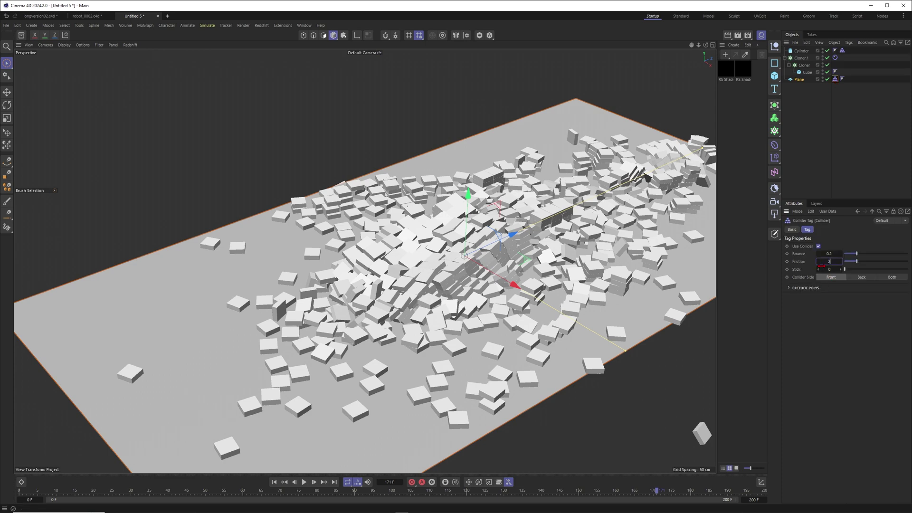
pyautogui.press('Return')
pyautogui.click(839, 157)
# Set the collision friction of the outer Cloner's Rigid Body tag to 1.
pyautogui.click(835, 57)
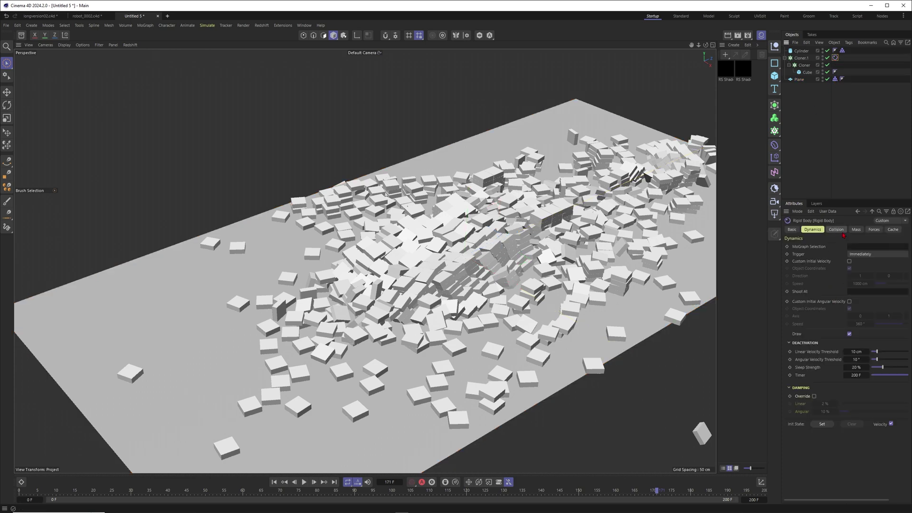
pyautogui.click(837, 229)
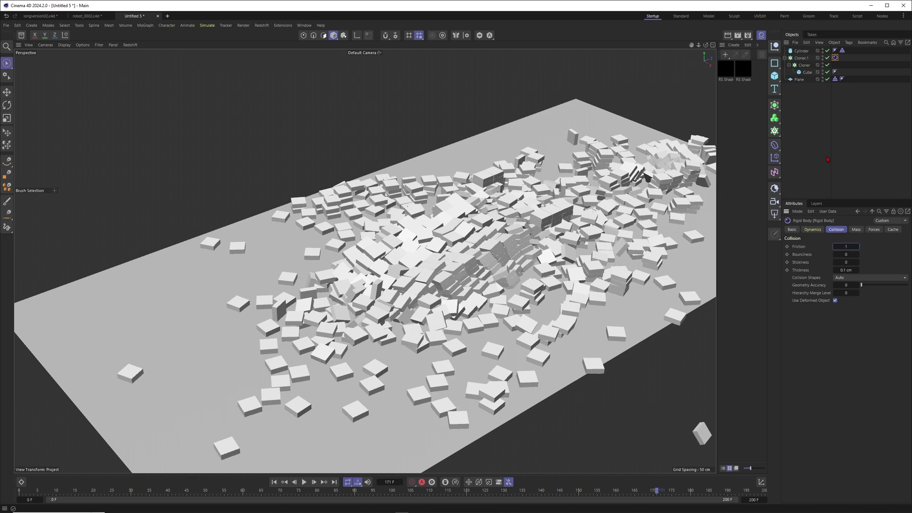
pyautogui.click(827, 157)
# Replay the simulation from the first frame to check the cubes' behaviour with the higher friction.
pyautogui.click(274, 482)
pyautogui.click(304, 482)
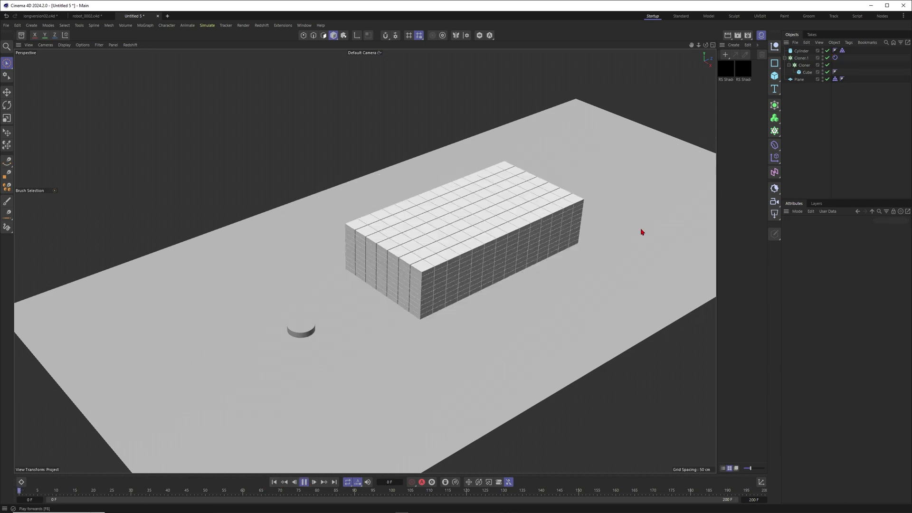
pyautogui.keyDown('alt'); pyautogui.moveTo(441, 271); pyautogui.dragTo(399, 283, button='middle'); pyautogui.keyUp('alt')
pyautogui.keyDown('alt'); pyautogui.moveTo(398, 284); pyautogui.dragTo(414, 271, button='right'); pyautogui.keyUp('alt')
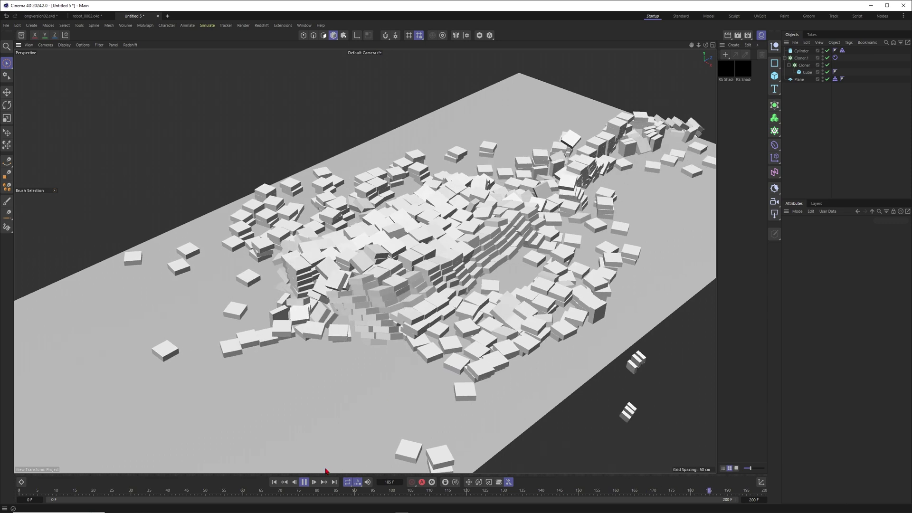
# Stop and rewind the playback, and set the inner Cloner's count to 15 to make the cube stacks taller.
pyautogui.click(305, 483)
pyautogui.click(275, 483)
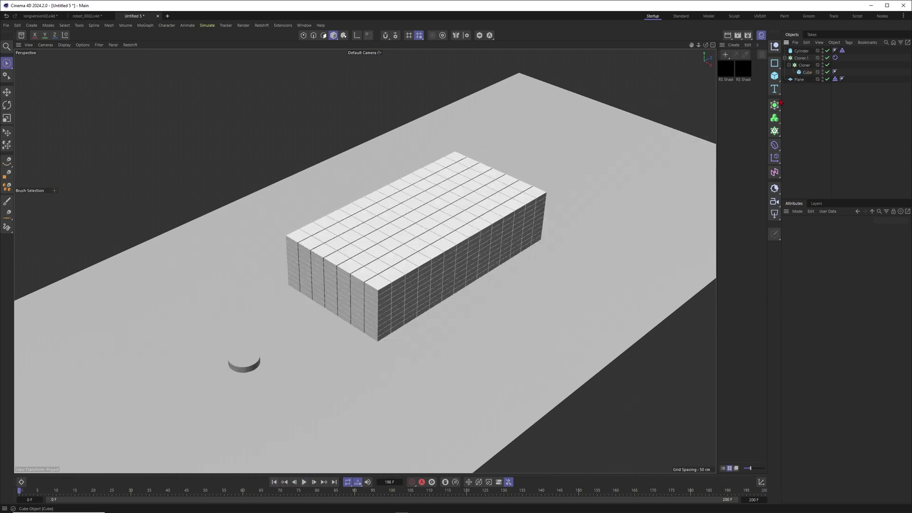
pyautogui.click(805, 66)
pyautogui.click(839, 230)
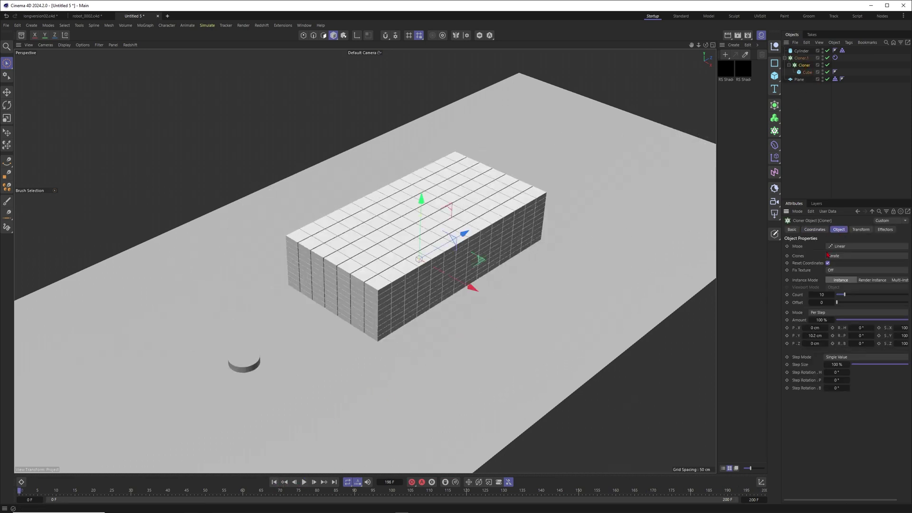
pyautogui.click(804, 175)
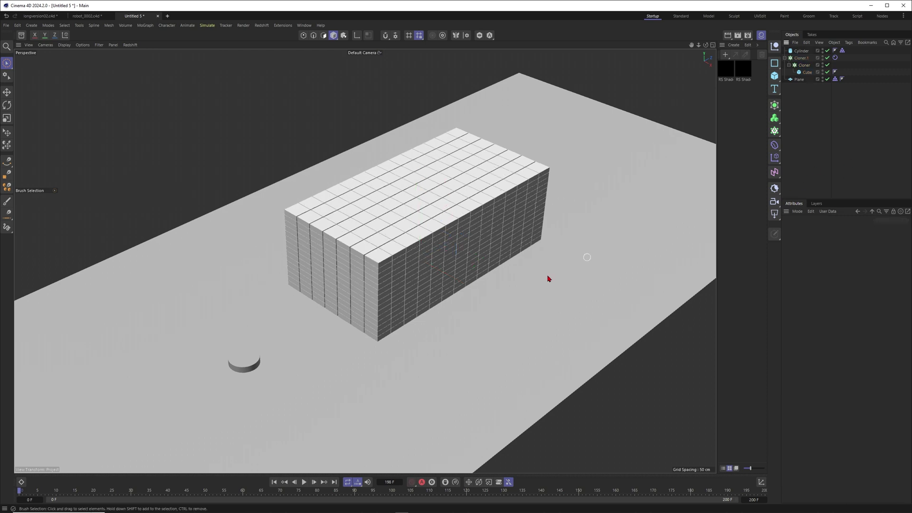
# Play the simulation with the taller stacks, checking the collapse alongside the project's simulation settings, and return to the first frame.
pyautogui.press('F8')
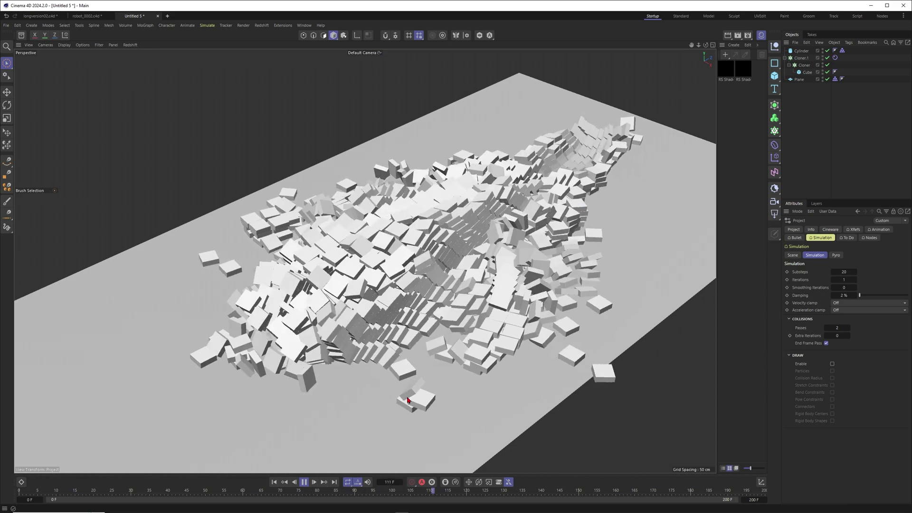
pyautogui.hotkey('ctrl', 'f')
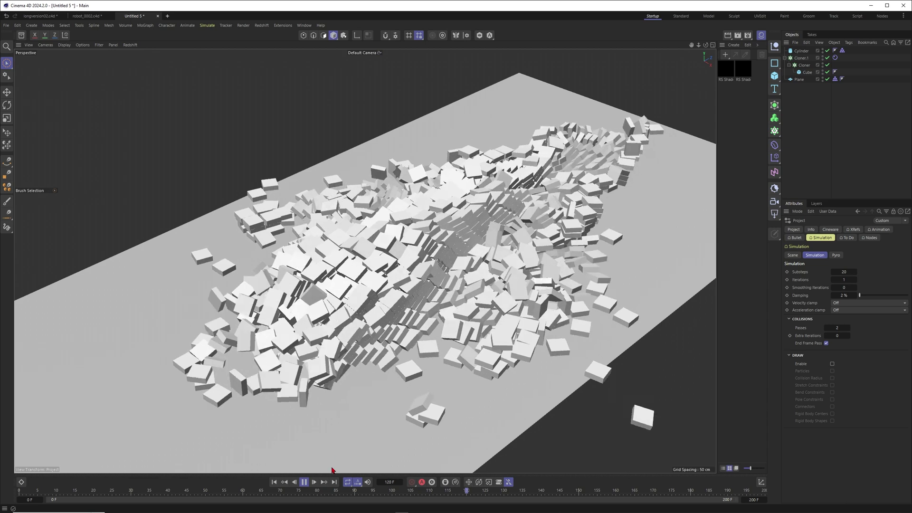
pyautogui.click(305, 482)
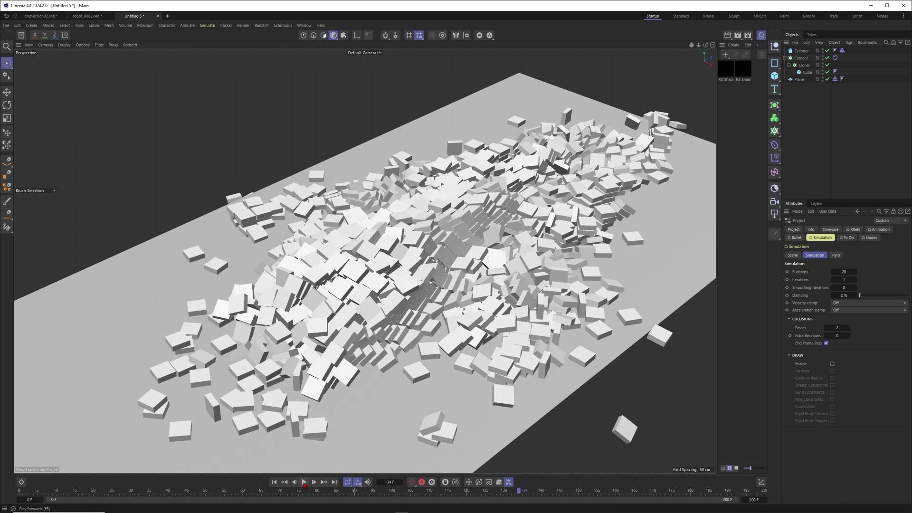
pyautogui.click(274, 482)
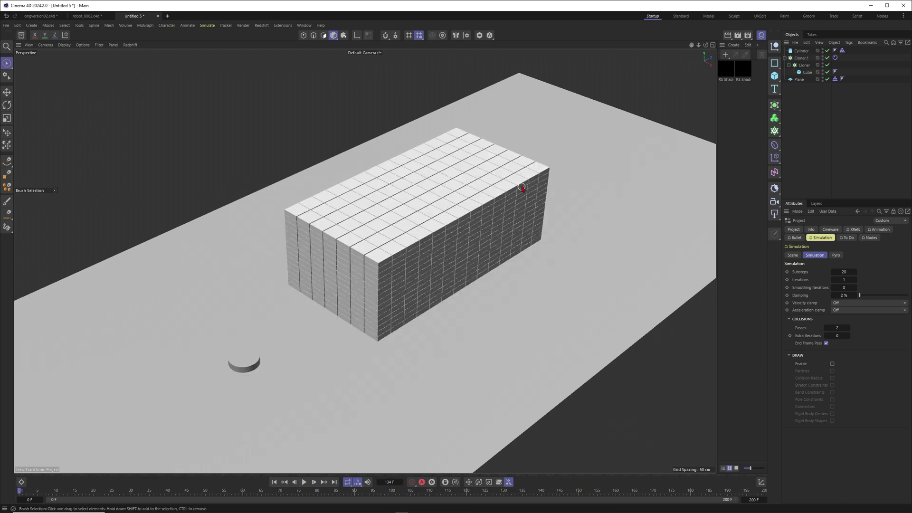
# Replay the opening frames to examine how the stacks shift when the cylinder first hits them, and rewind.
pyautogui.click(304, 483)
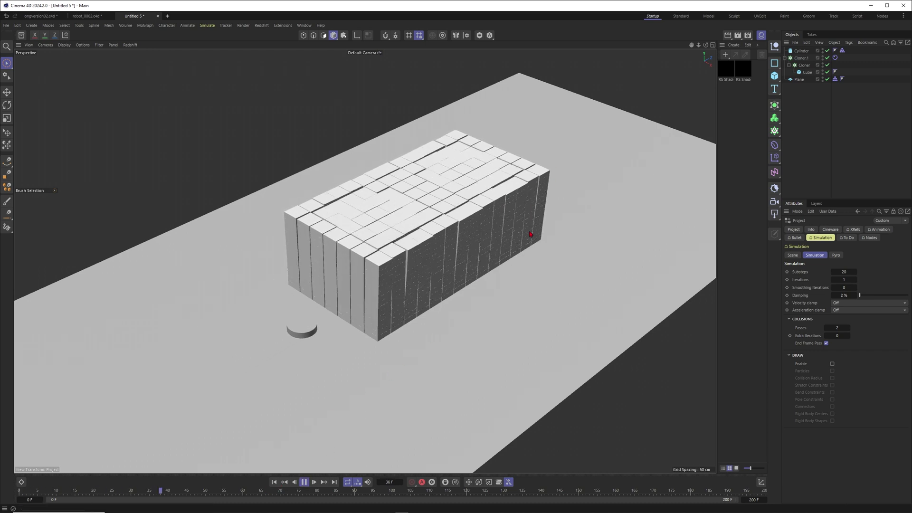
pyautogui.click(303, 482)
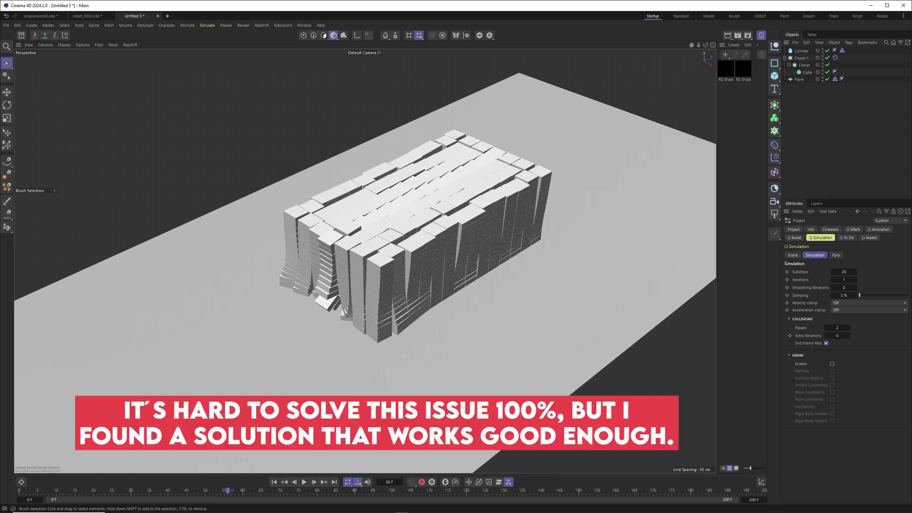
pyautogui.click(274, 482)
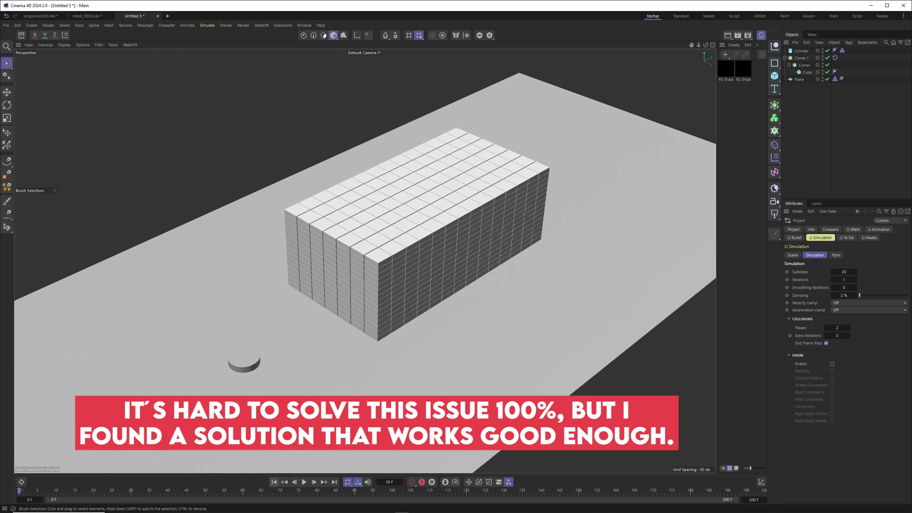
# Disable both Cloners and set the cube's size to 10 cm in X, 200 cm in Y and 10 cm in Z.
pyautogui.click(828, 58)
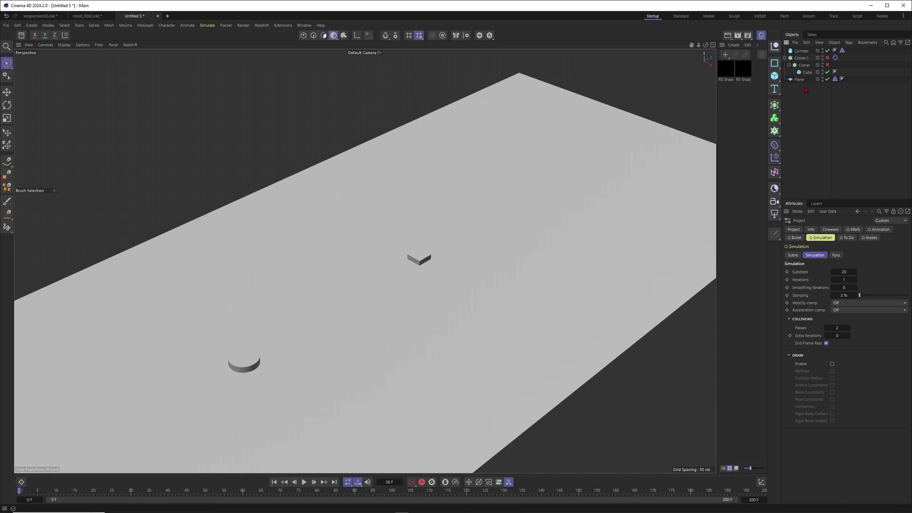
pyautogui.click(808, 73)
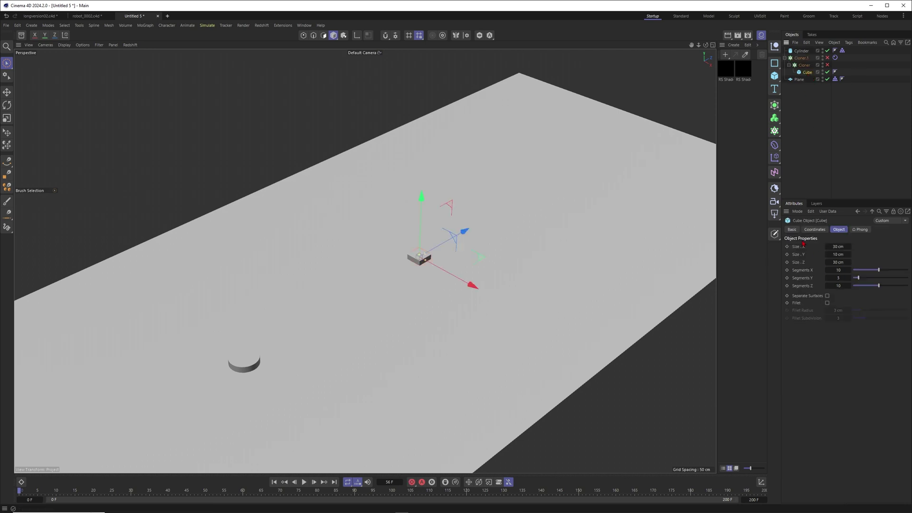
pyautogui.keyDown('alt'); pyautogui.moveTo(424, 268); pyautogui.dragTo(561, 228, button='right'); pyautogui.keyUp('alt')
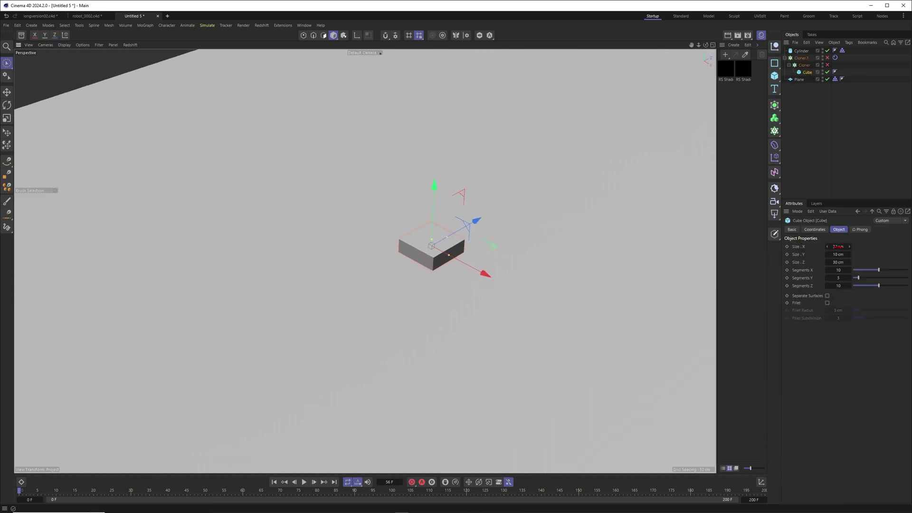
pyautogui.moveTo(839, 262); pyautogui.dragTo(834, 261)
pyautogui.write('1')
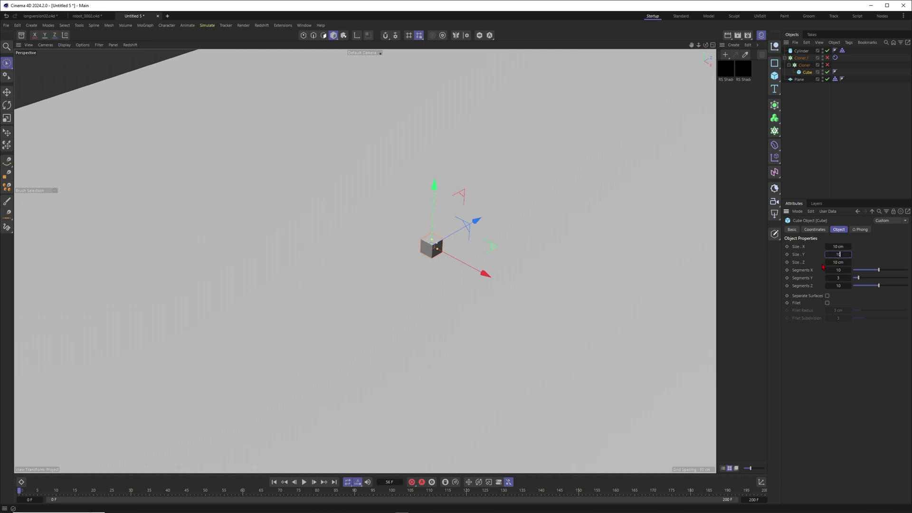
pyautogui.write('00')
pyautogui.press('Return')
pyautogui.write('200')
pyautogui.press('Return')
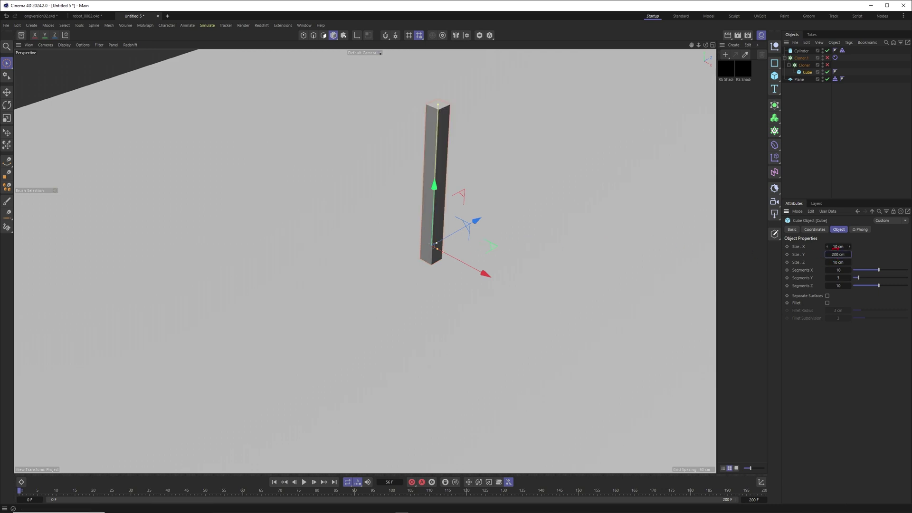
# Thin the tall cube to 5 cm in both X and Z.
pyautogui.press('Tab')
pyautogui.press('Tab')
pyautogui.write('5')
pyautogui.press('Return')
pyautogui.keyDown('alt'); pyautogui.moveTo(444, 243); pyautogui.dragTo(376, 284, button='right'); pyautogui.keyUp('alt')
pyautogui.scroll(-2, 376, 286)
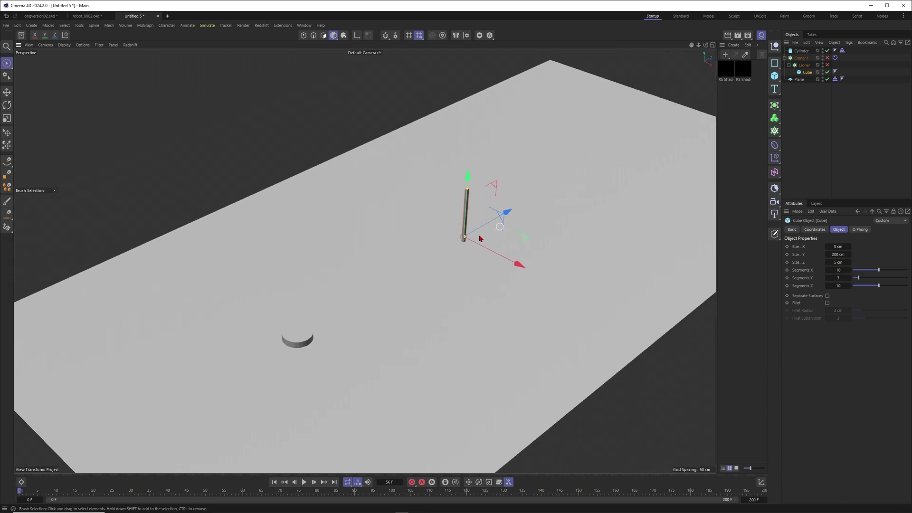
pyautogui.keyDown('alt'); pyautogui.moveTo(480, 238); pyautogui.dragTo(451, 258, button='middle'); pyautogui.keyUp('alt')
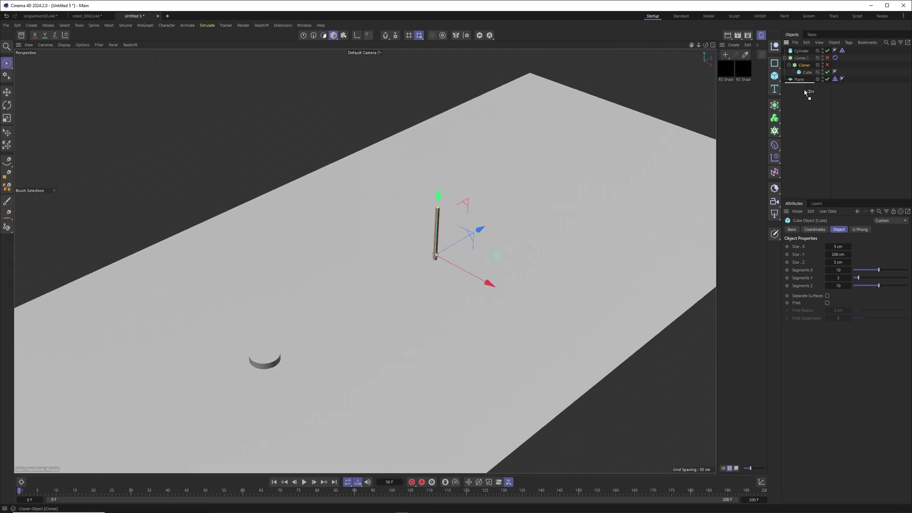
# Move the inner Cloner with its cube out of the outer Cloner to the top level, enable it and set its mode to Grid.
pyautogui.moveTo(809, 92); pyautogui.dragTo(808, 90)
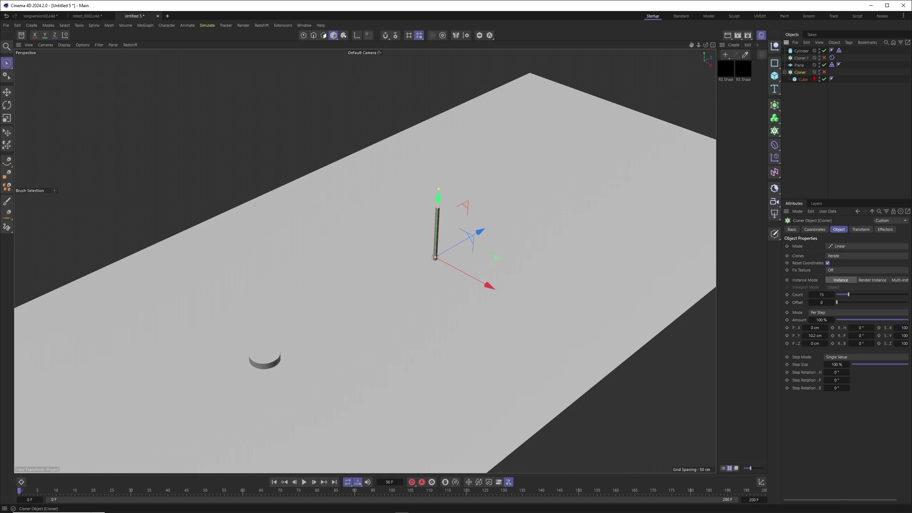
pyautogui.click(844, 246)
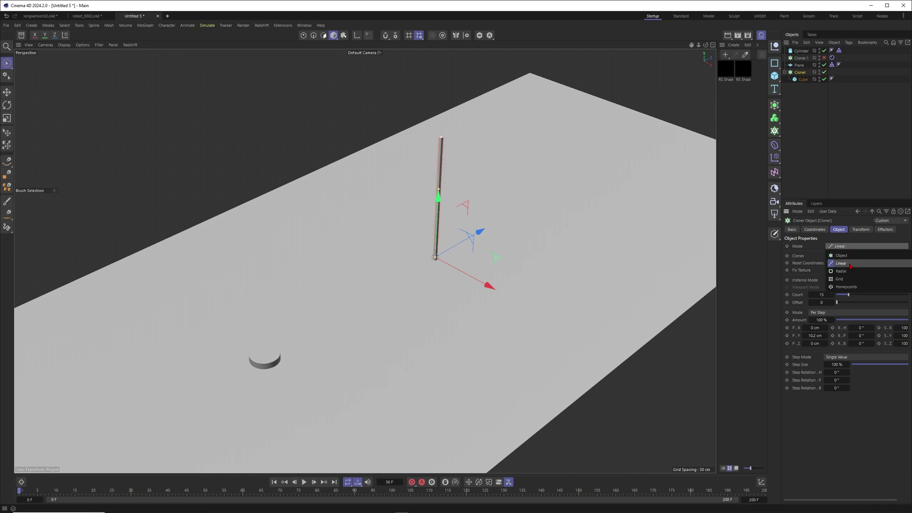
pyautogui.click(844, 279)
# Stretch the grid Cloner to about 190 by 580 cm in Endpoint mode and set its counts to 34, 1 and 95.
pyautogui.keyDown('alt'); pyautogui.moveTo(484, 264); pyautogui.dragTo(412, 257); pyautogui.keyUp('alt')
pyautogui.moveTo(527, 224)
pyautogui.mouseDown()
pyautogui.moveTo(566, 211)
pyautogui.moveTo(573, 248)
pyautogui.mouseUp()
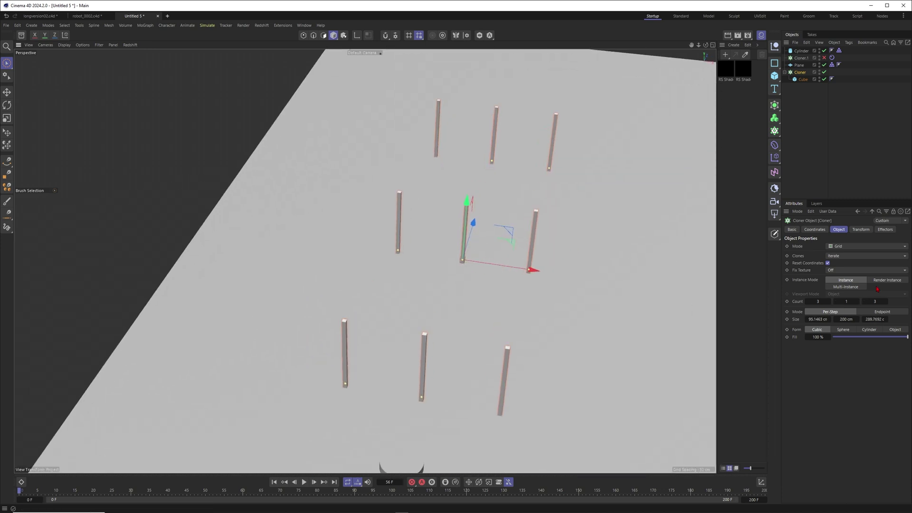
pyautogui.click(880, 313)
pyautogui.keyDown('alt'); pyautogui.moveTo(486, 279); pyautogui.dragTo(578, 264, button='right'); pyautogui.keyUp('alt')
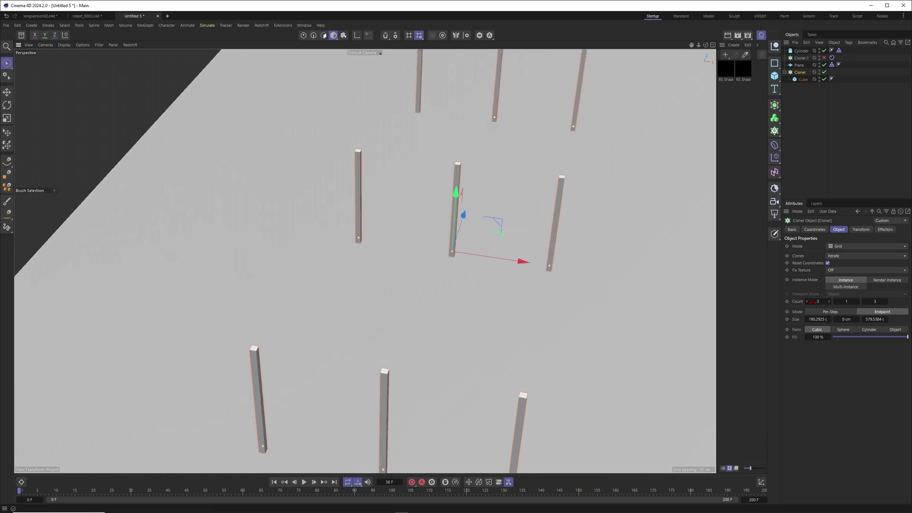
pyautogui.moveTo(816, 301); pyautogui.dragTo(891, 301)
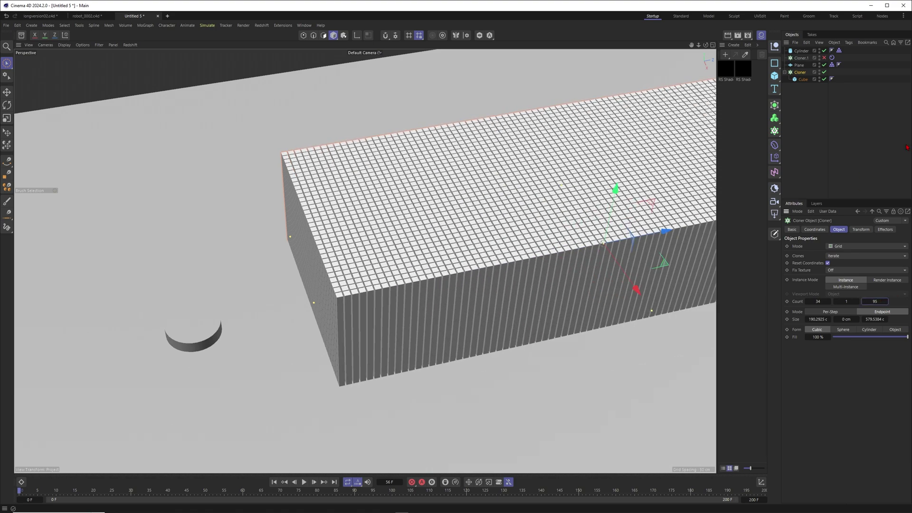
# Transfer the Rigid Body tag from the old outer Cloner to the grid Cloner and delete the old Cloner.
pyautogui.click(903, 143)
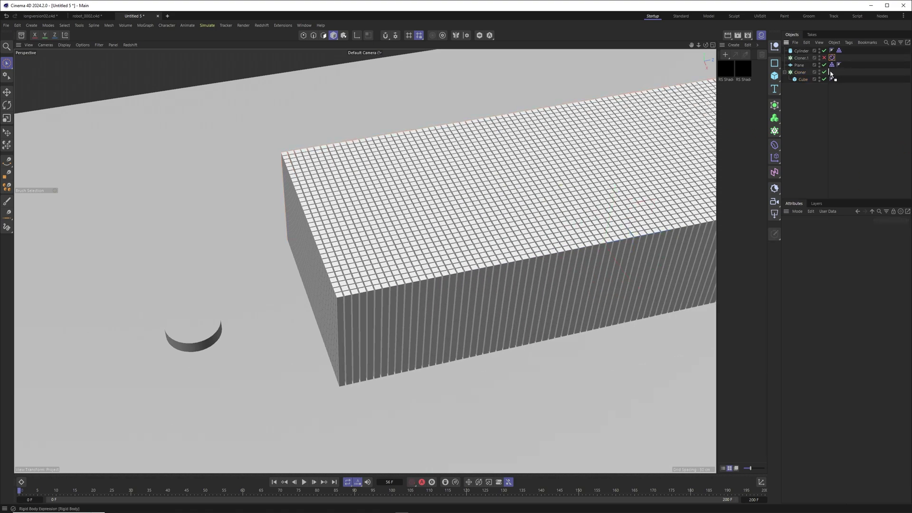
pyautogui.moveTo(830, 74); pyautogui.dragTo(832, 72)
pyautogui.click(803, 58)
pyautogui.press('Delete')
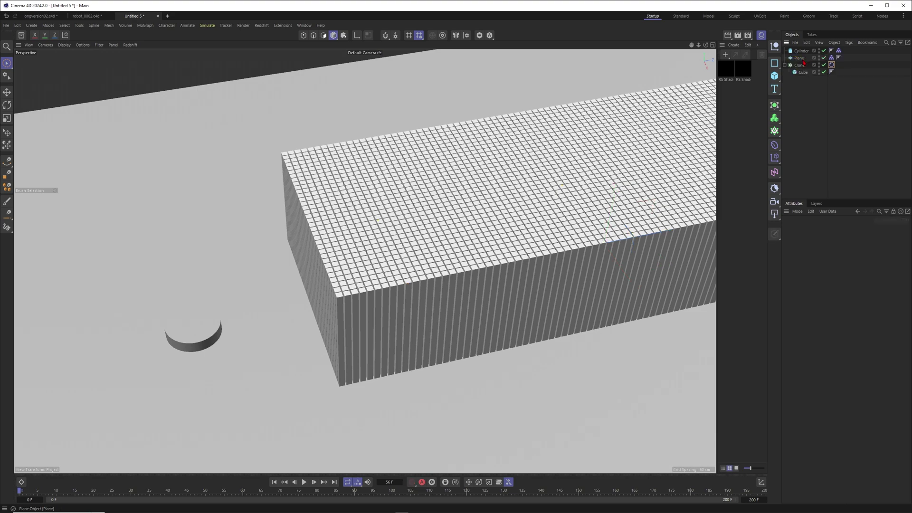
# Play the first frames of the simulation to check how the block of rods behaves, and rewind to the start.
pyautogui.scroll(-5, 470, 254)
pyautogui.keyDown('alt'); pyautogui.moveTo(470, 255); pyautogui.dragTo(424, 277, button='middle'); pyautogui.keyUp('alt')
pyautogui.keyDown('alt'); pyautogui.moveTo(424, 277); pyautogui.dragTo(489, 252); pyautogui.keyUp('alt')
pyautogui.scroll(4, 419, 253)
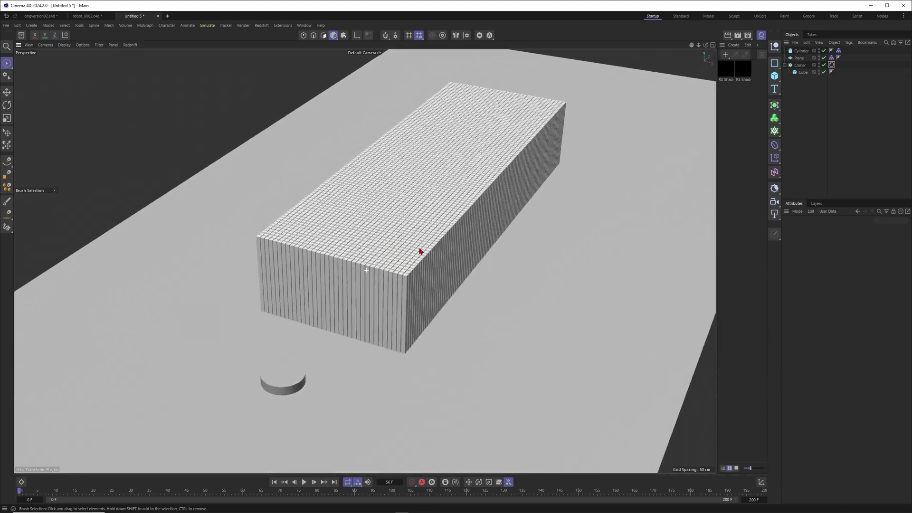
pyautogui.keyDown('alt'); pyautogui.moveTo(419, 253); pyautogui.dragTo(398, 267); pyautogui.keyUp('alt')
pyautogui.keyDown('alt'); pyautogui.moveTo(424, 219); pyautogui.dragTo(386, 239, button='middle'); pyautogui.keyUp('alt')
pyautogui.keyDown('alt'); pyautogui.moveTo(386, 239); pyautogui.dragTo(491, 320); pyautogui.keyUp('alt')
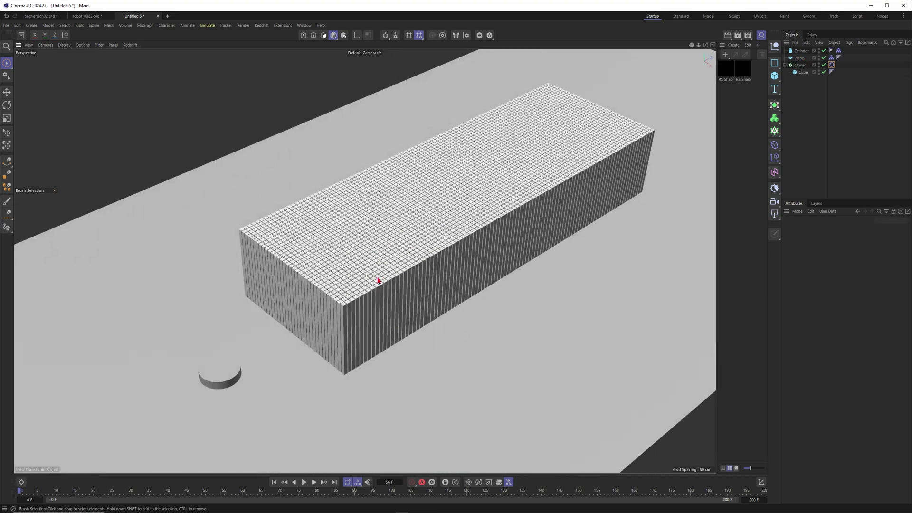
pyautogui.moveTo(379, 281)
pyautogui.keyDown('alt'); pyautogui.mouseDown()
pyautogui.moveTo(405, 260)
pyautogui.moveTo(389, 257)
pyautogui.moveTo(376, 285)
pyautogui.mouseUp(); pyautogui.keyUp('alt')
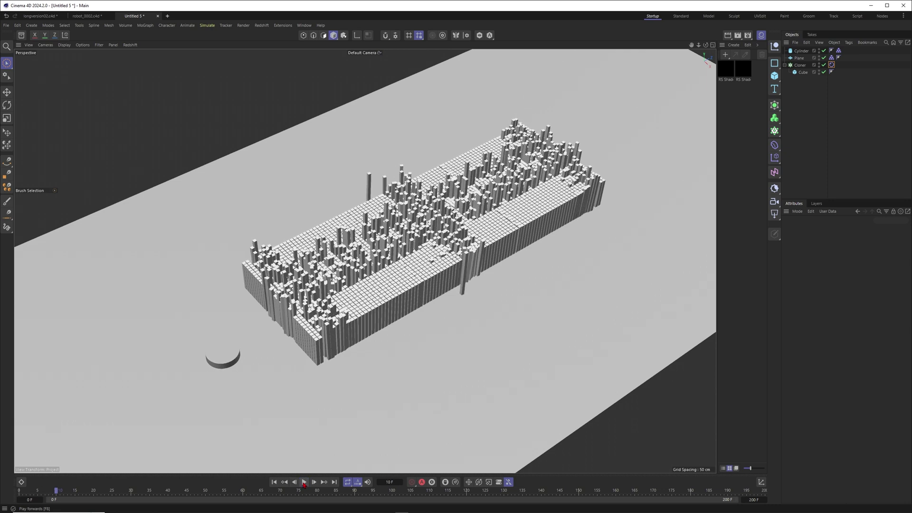
pyautogui.click(304, 482)
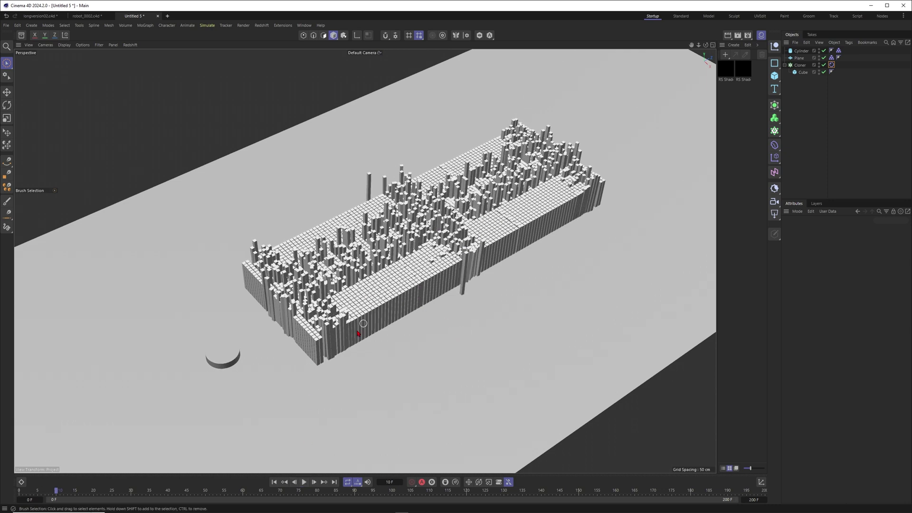
pyautogui.hotkey('shift', 'f')
# Set the cube's Y size to 100 cm to shorten the rods in the grid Cloner.
pyautogui.keyDown('alt'); pyautogui.moveTo(332, 332); pyautogui.dragTo(379, 259); pyautogui.keyUp('alt')
pyautogui.click(425, 312)
pyautogui.moveTo(398, 321)
pyautogui.keyDown('alt'); pyautogui.mouseDown()
pyautogui.moveTo(393, 296)
pyautogui.moveTo(397, 311)
pyautogui.mouseUp(); pyautogui.keyUp('alt')
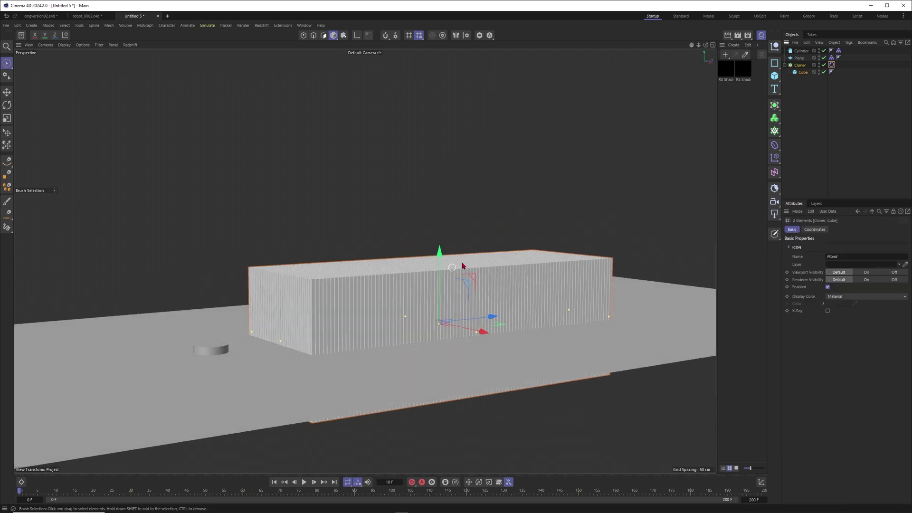
pyautogui.click(803, 72)
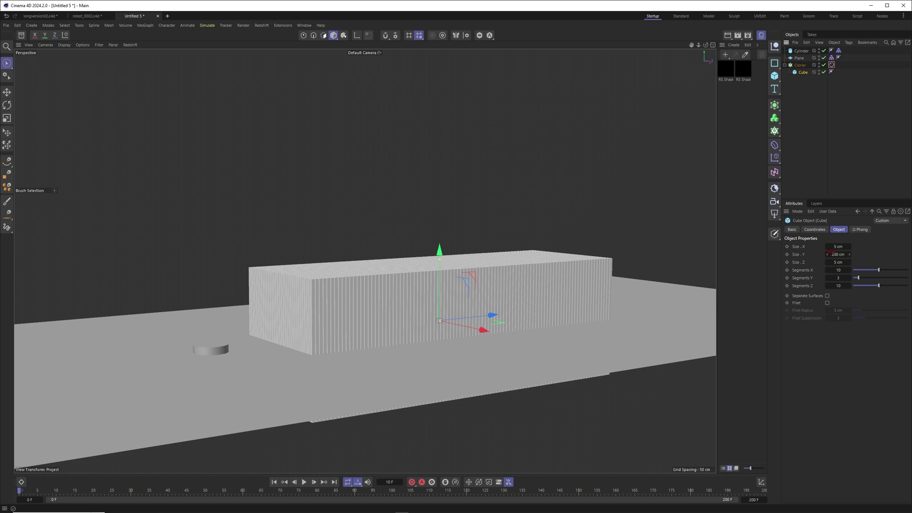
pyautogui.press('Return')
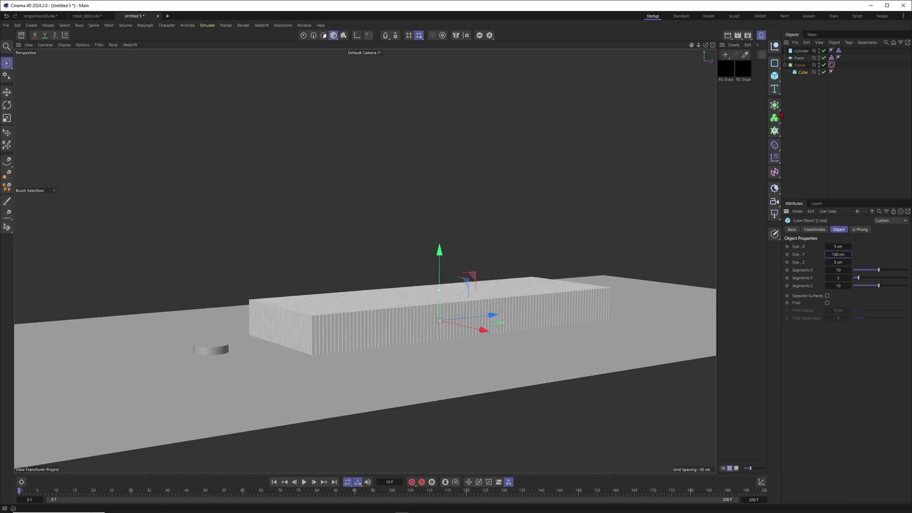
# Raise the grid Cloner about 46 cm vertically so the rods stand on the plane.
pyautogui.click(801, 67)
pyautogui.keyDown('alt'); pyautogui.moveTo(455, 346); pyautogui.dragTo(443, 282); pyautogui.keyUp('alt')
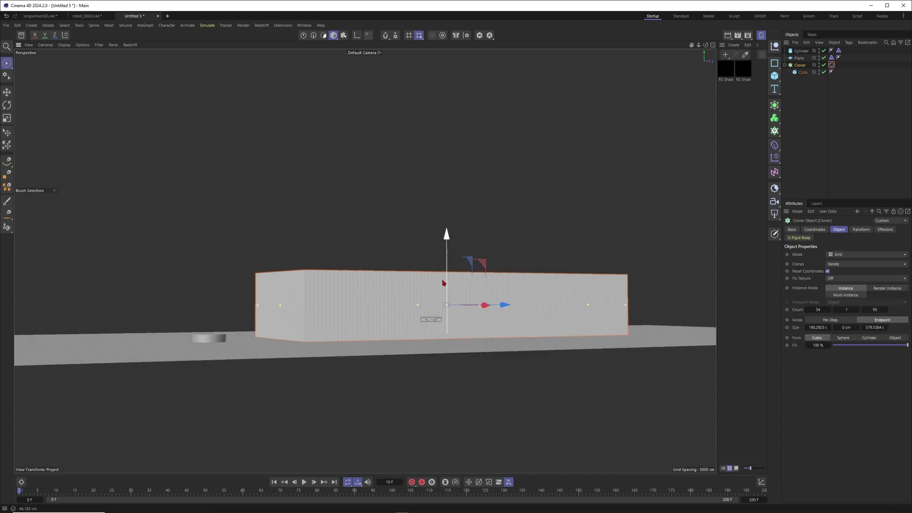
pyautogui.moveTo(361, 310)
pyautogui.keyDown('alt'); pyautogui.mouseDown()
pyautogui.moveTo(308, 302)
pyautogui.moveTo(418, 299)
pyautogui.moveTo(464, 312)
pyautogui.mouseUp(); pyautogui.keyUp('alt')
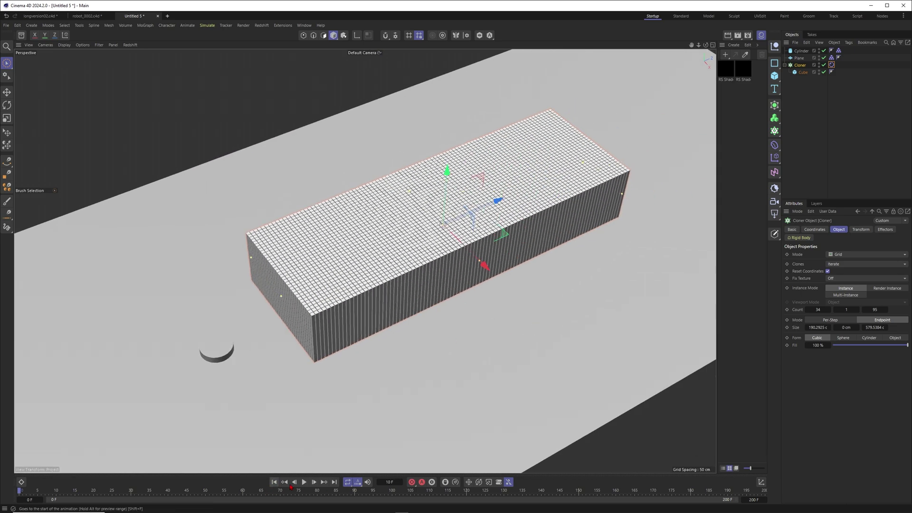
# Play the simulation with nothing selected to check how the cylinder ploughs through the raised rods.
pyautogui.click(306, 482)
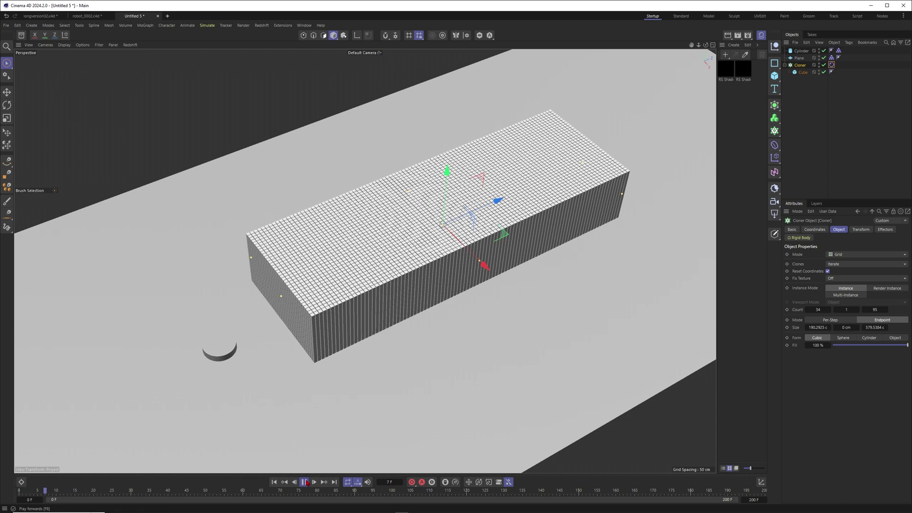
pyautogui.click(831, 155)
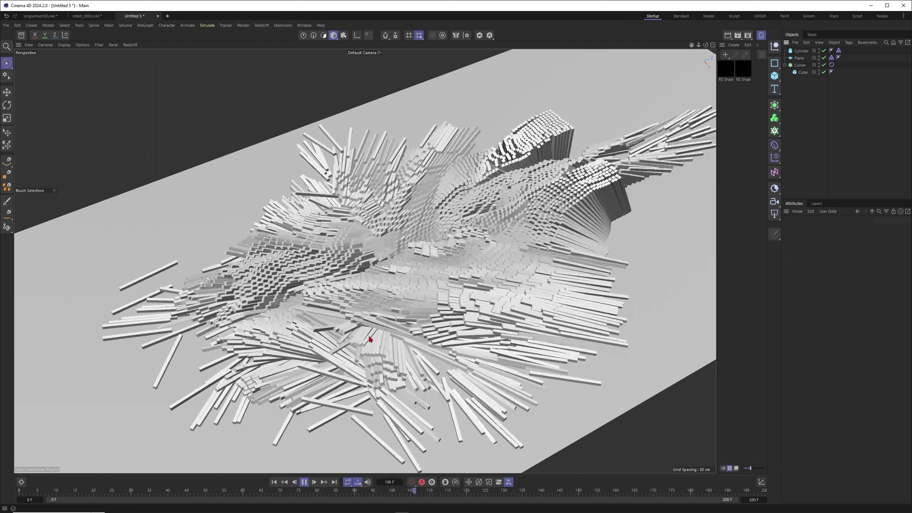
# Stop the rod simulation, rewind to the start, and replay it from a new view to about frame 67.
pyautogui.click(304, 482)
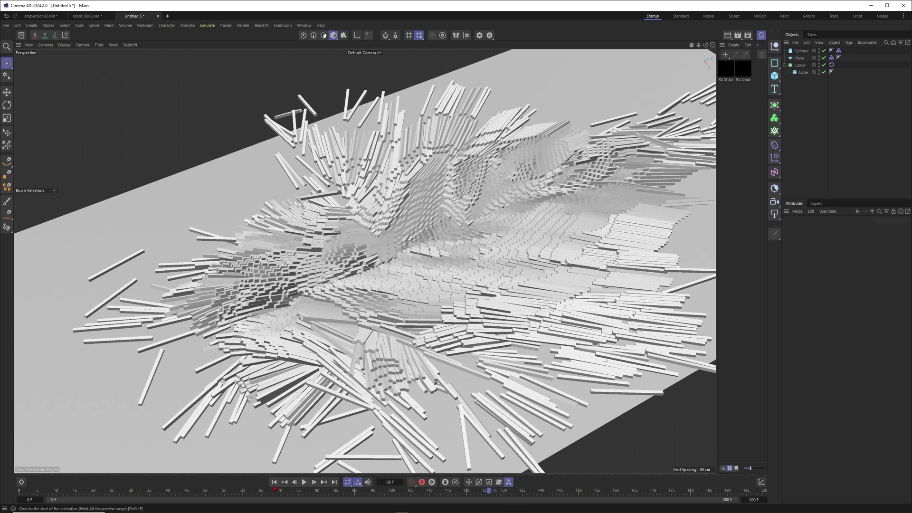
pyautogui.click(275, 482)
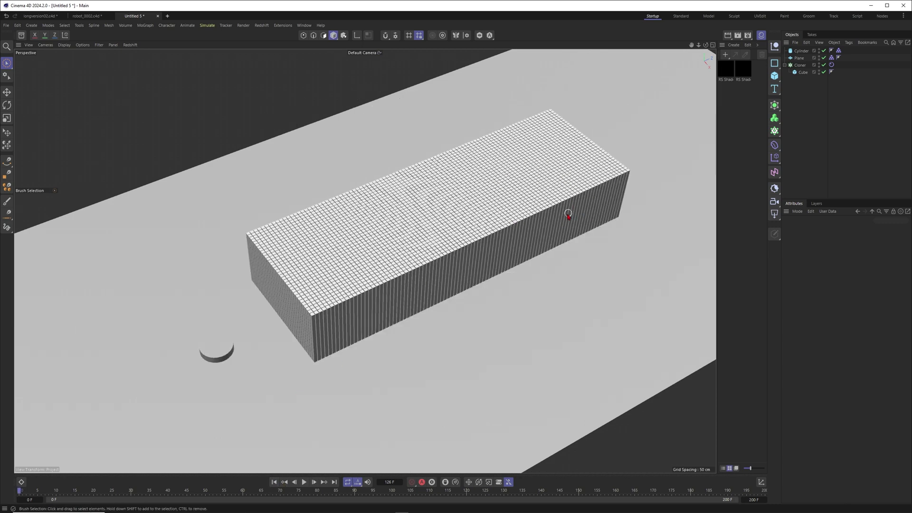
pyautogui.keyDown('alt'); pyautogui.moveTo(544, 209); pyautogui.dragTo(558, 187); pyautogui.keyUp('alt')
pyautogui.keyDown('alt'); pyautogui.moveTo(529, 250); pyautogui.dragTo(588, 229, button='right'); pyautogui.keyUp('alt')
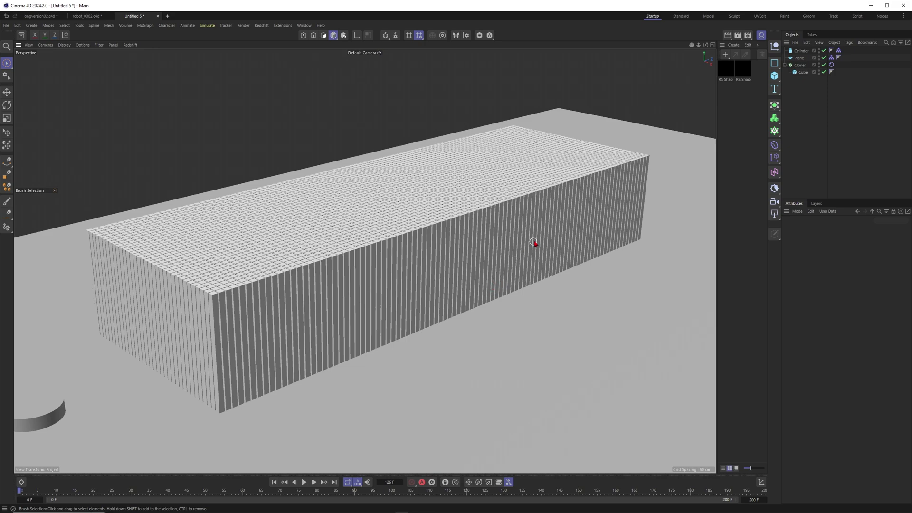
pyautogui.scroll(-5, 444, 273)
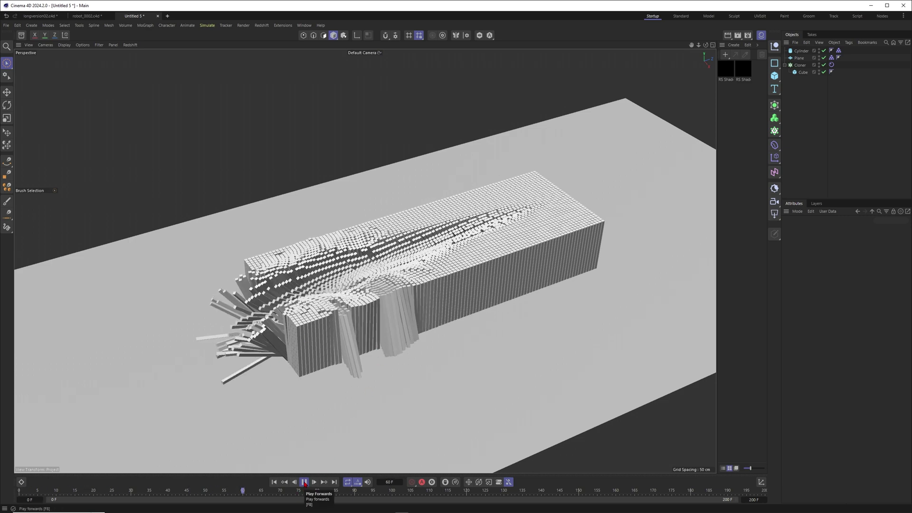
pyautogui.click(304, 482)
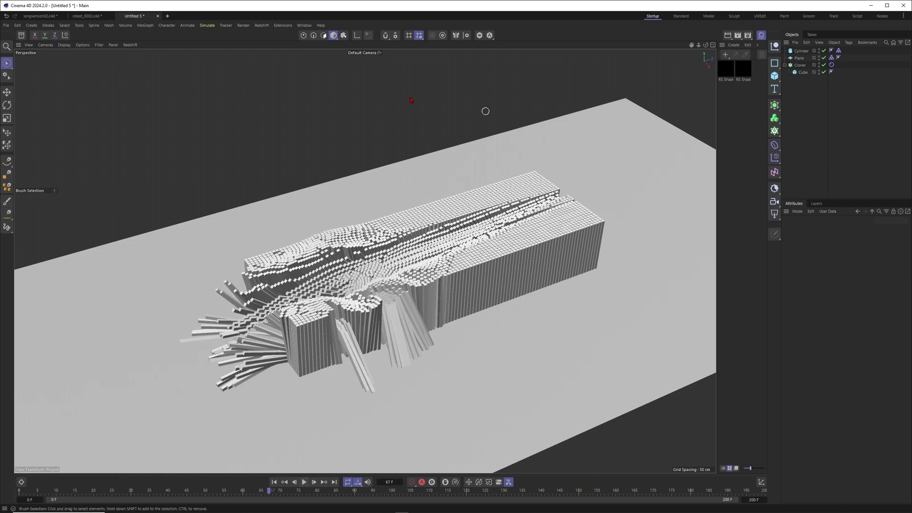
# Review the example projects by scrubbing the robot_0002.c4d timeline and playing the can simulation in longversion02.c4d.
pyautogui.click(86, 17)
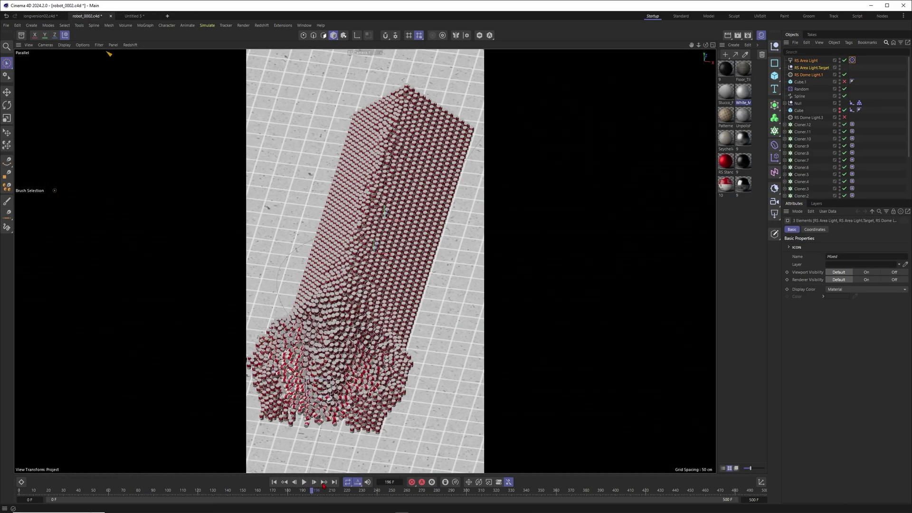
pyautogui.moveTo(318, 489); pyautogui.dragTo(495, 490)
pyautogui.click(47, 17)
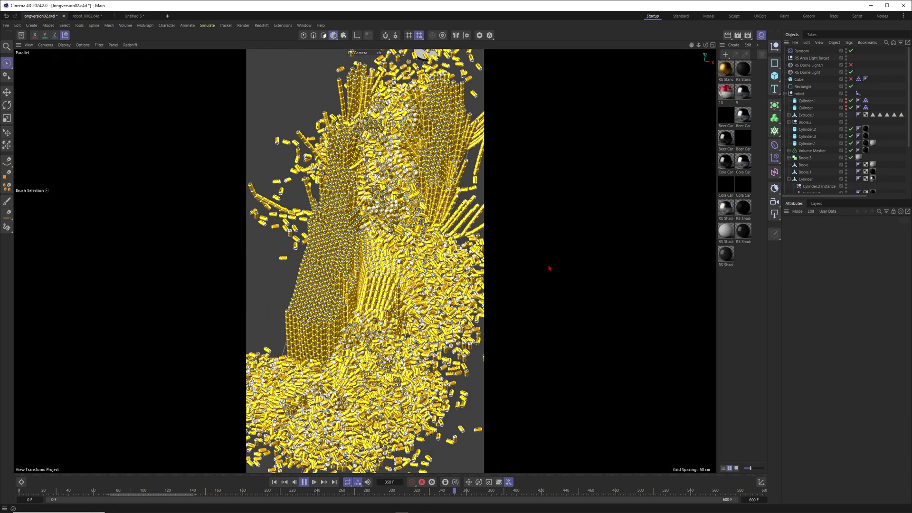
pyautogui.moveTo(393, 503)
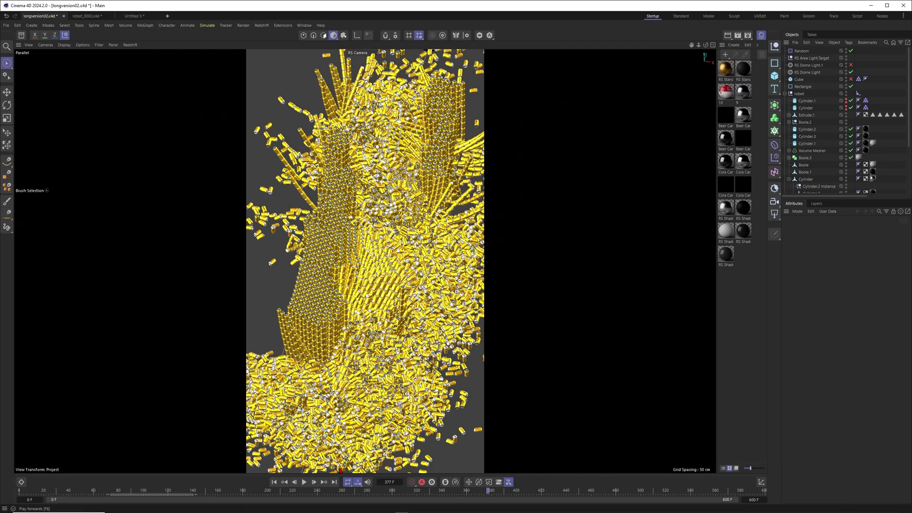
pyautogui.press('F8')
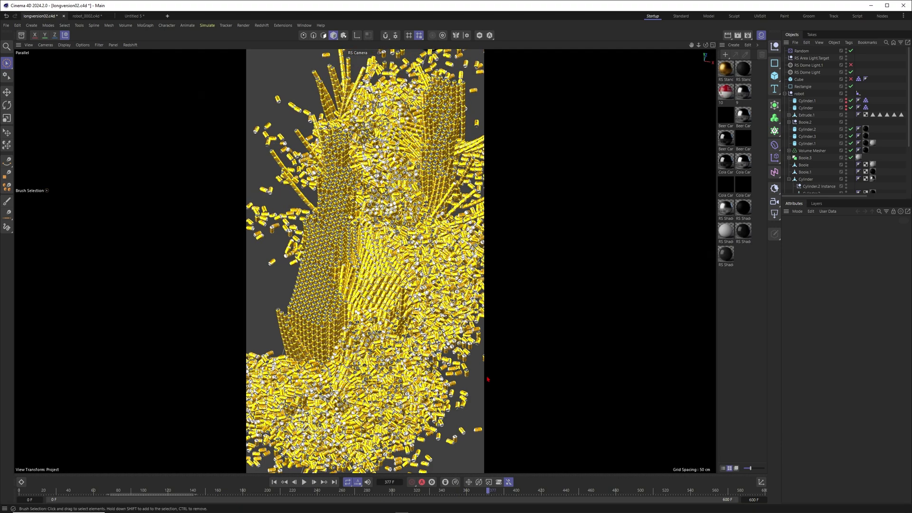